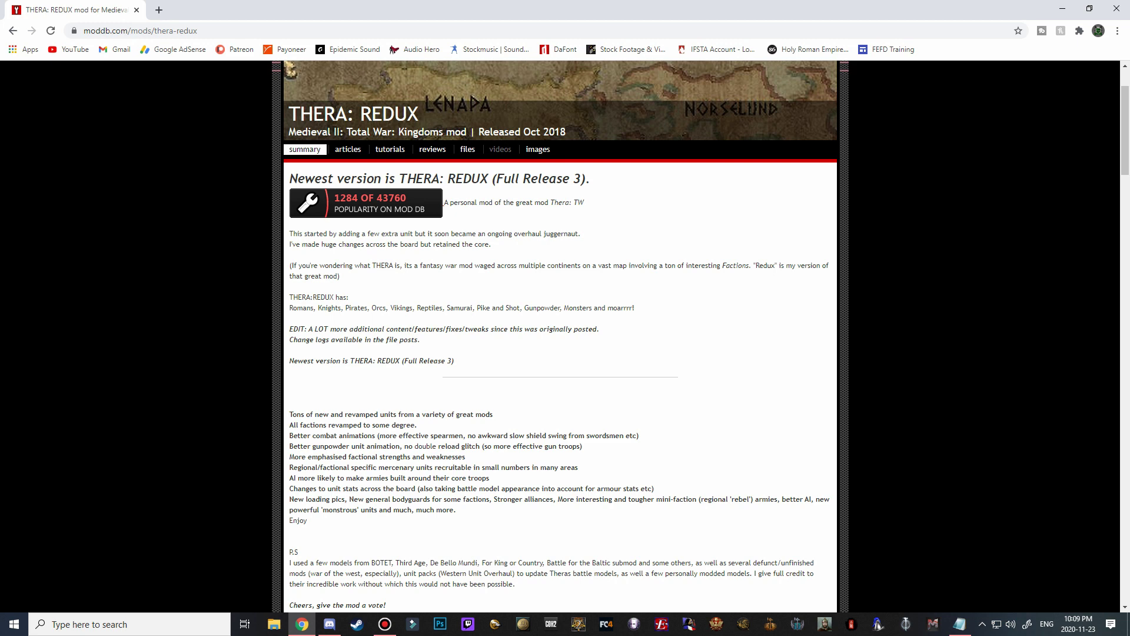
Go to the moddb.com home page by removing the mod path from the current address.
drag(198, 30, 131, 31)
key(BackSpace)
key(Return)
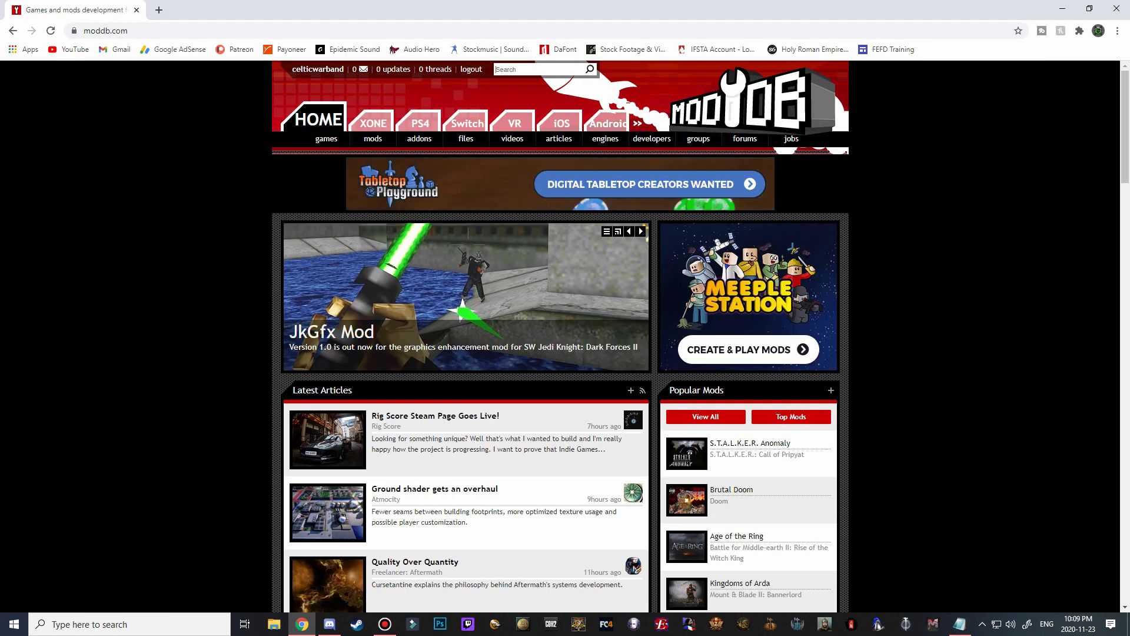
Search the site for "thera" and open the THERA: REDUX mod page.
text(thera)
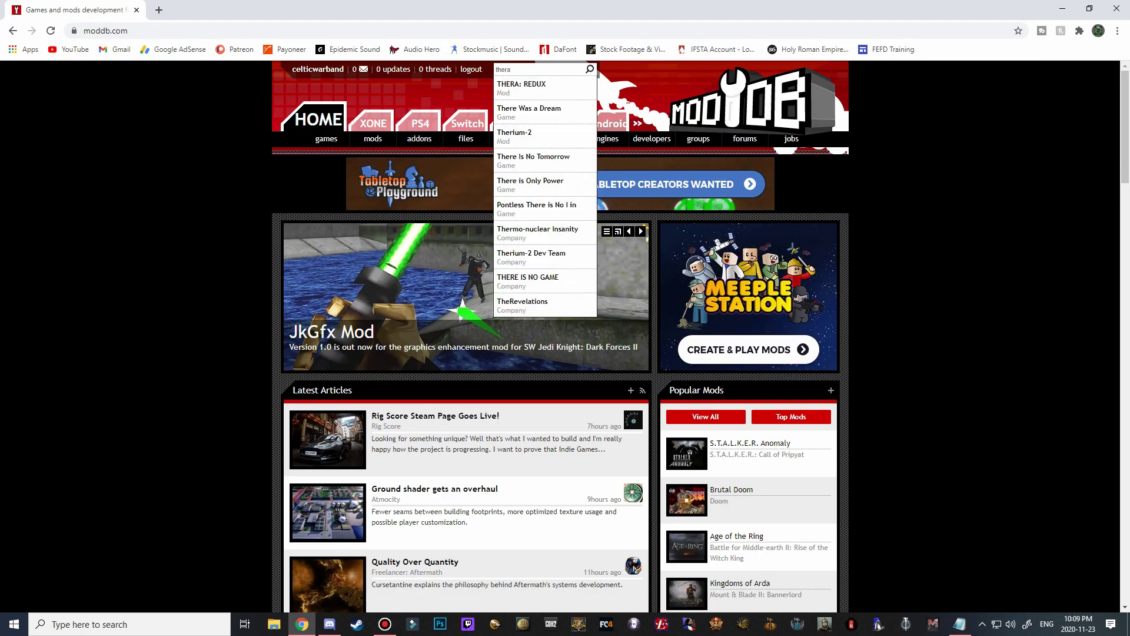
key(Down)
key(Return)
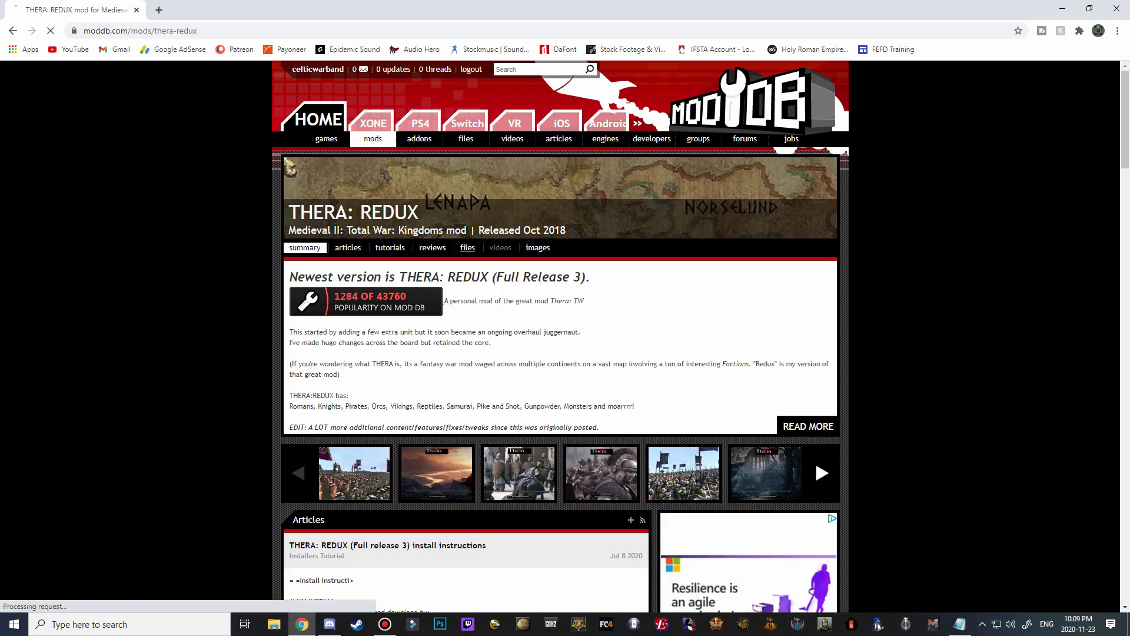
Download Thera_Redux.rar from the mod's THERA: REDUX (Full release 3) file page, and close the browser.
click(467, 247)
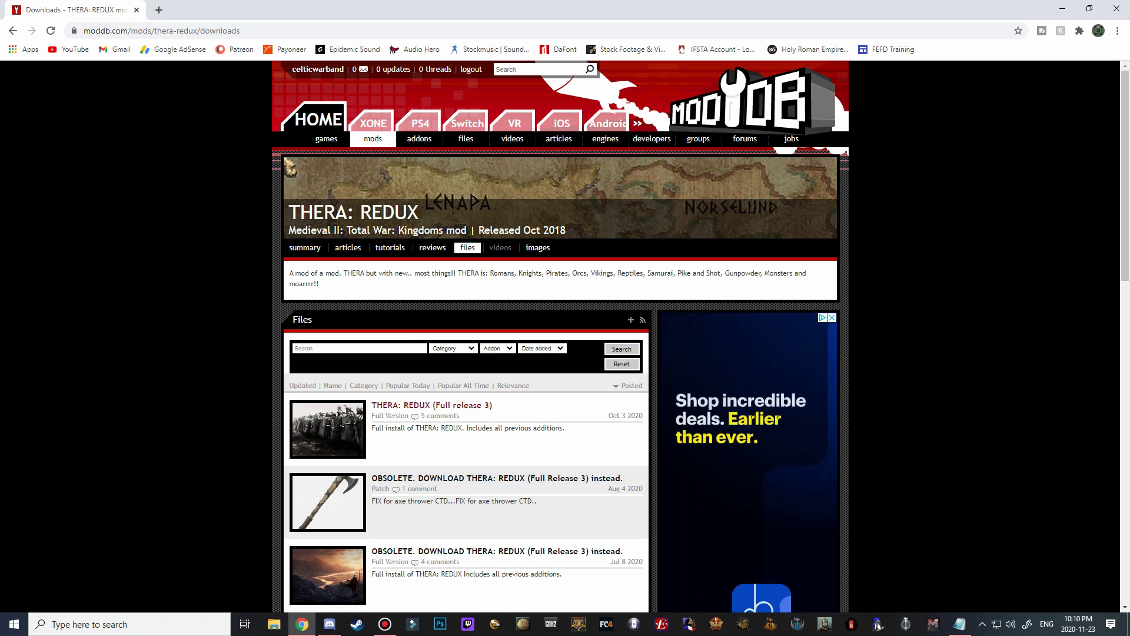
click(431, 405)
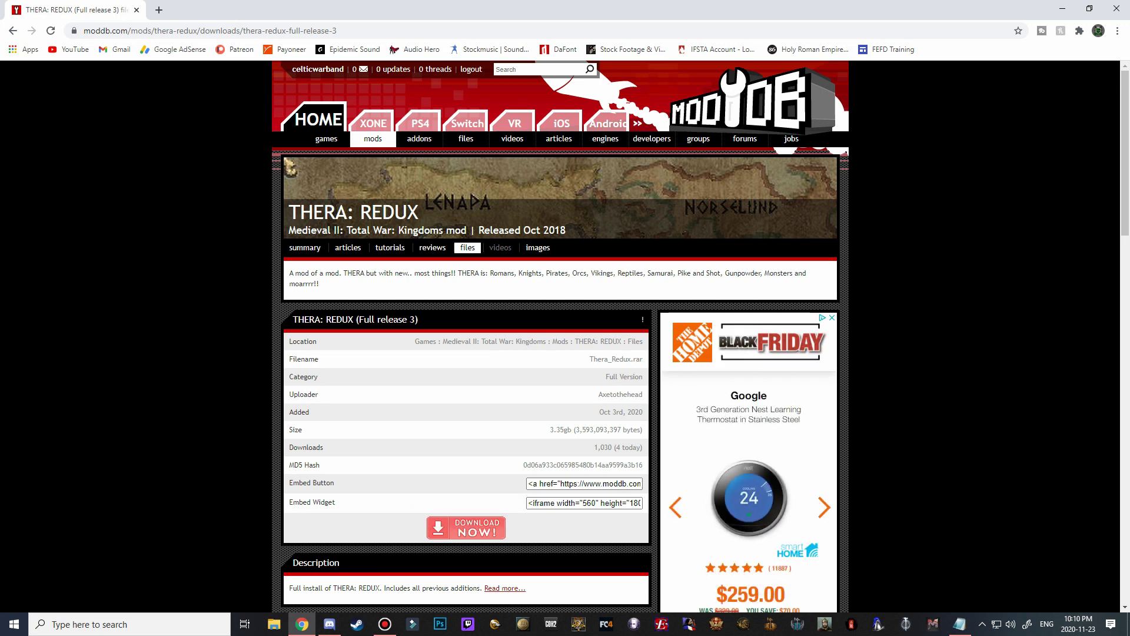
click(466, 528)
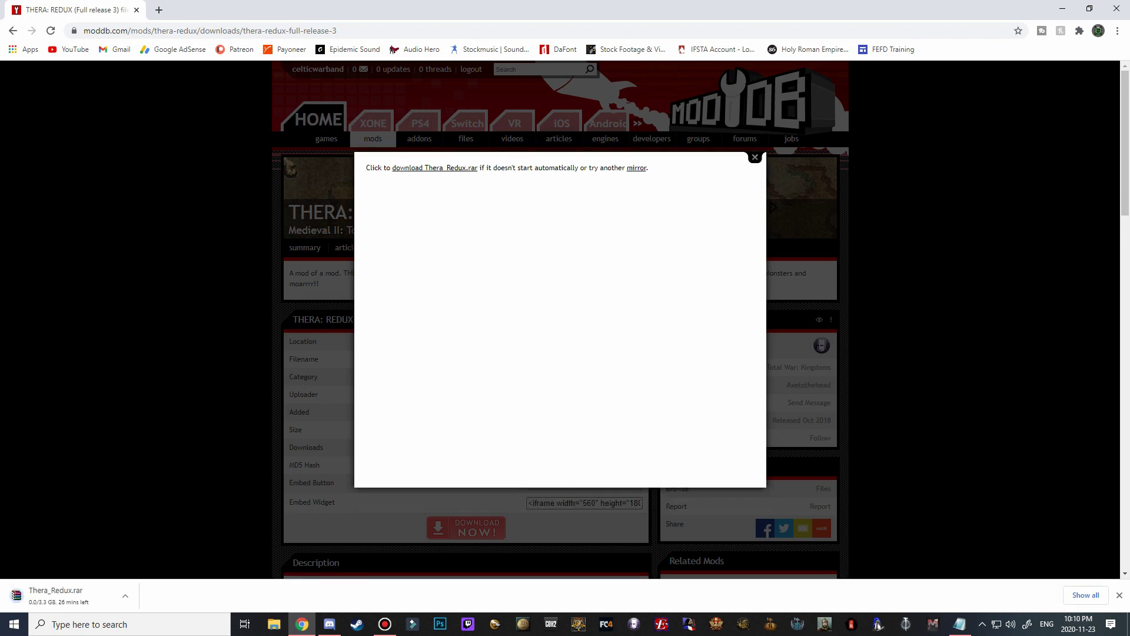
key(Escape)
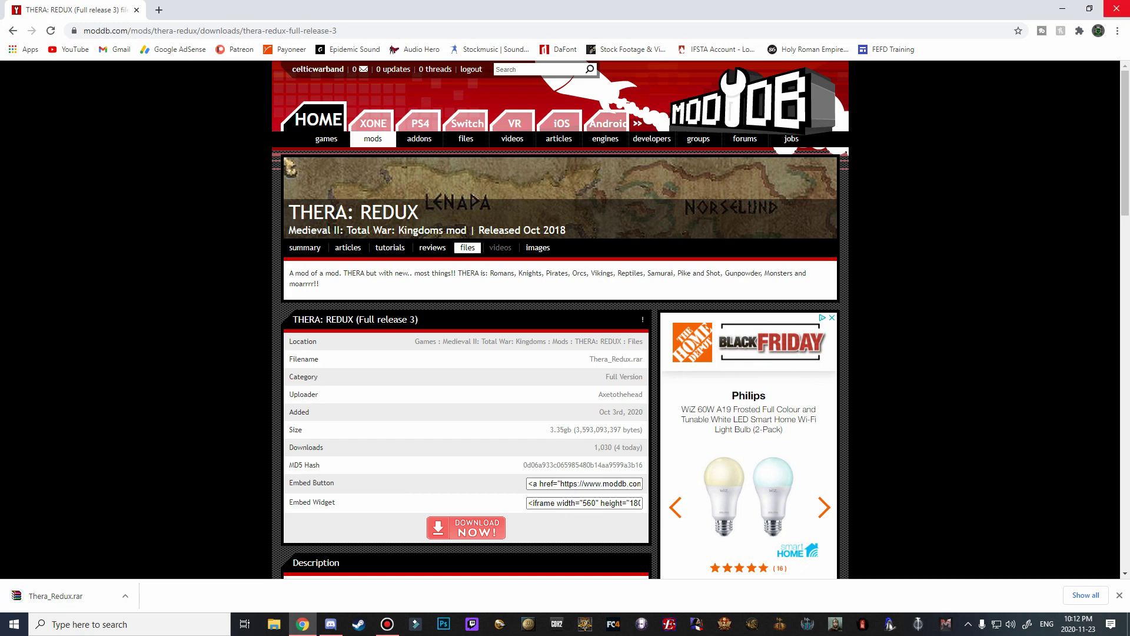
click(1116, 8)
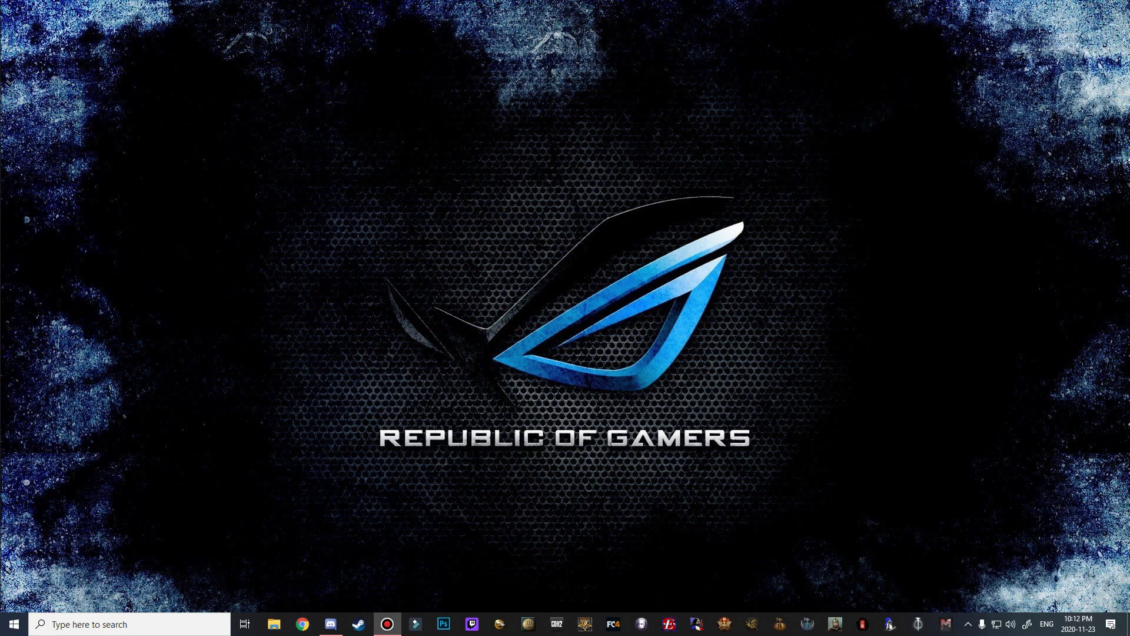
Open two File Explorer windows side by side and select Thera_Redux.rar in the Downloads folder of one.
right_click(274, 623)
click(247, 580)
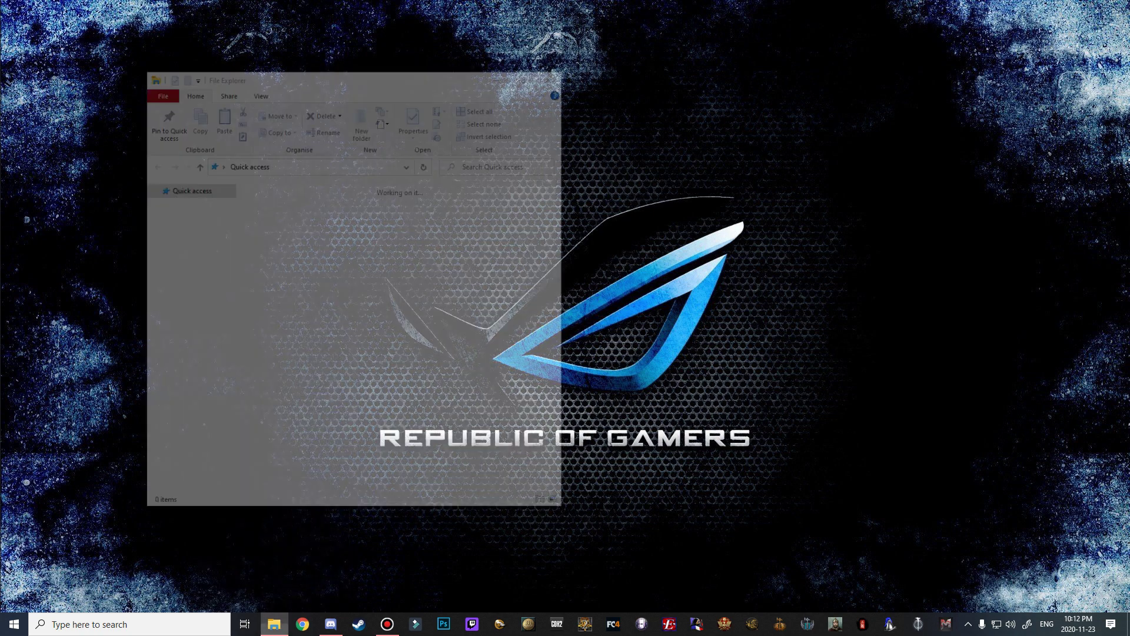
right_click(274, 624)
click(247, 560)
drag(508, 115, 796, 91)
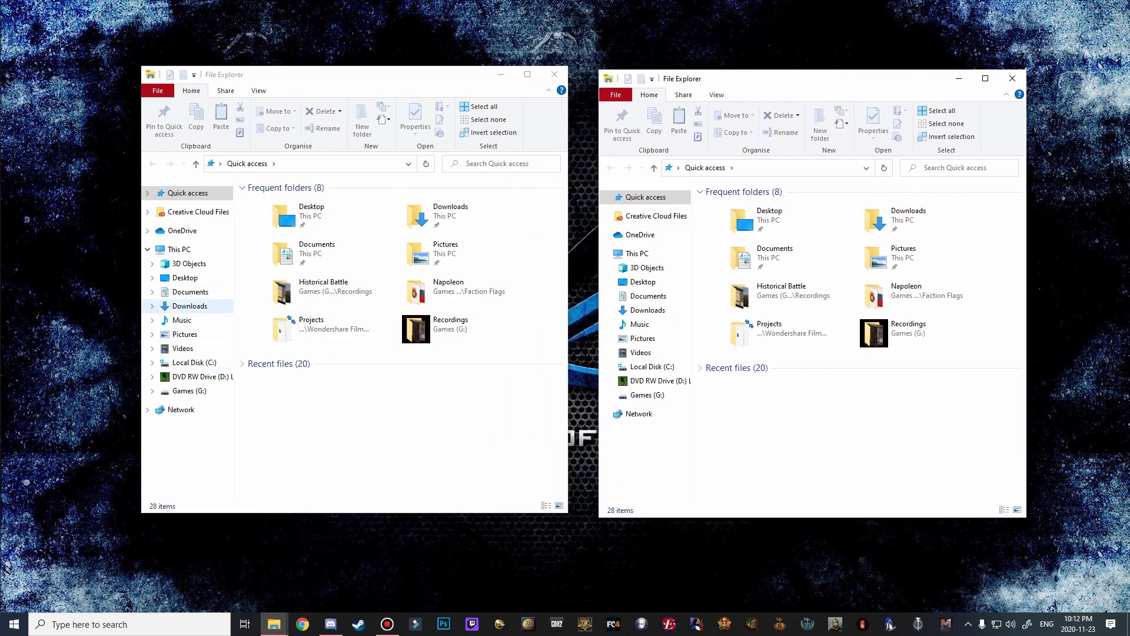
click(190, 306)
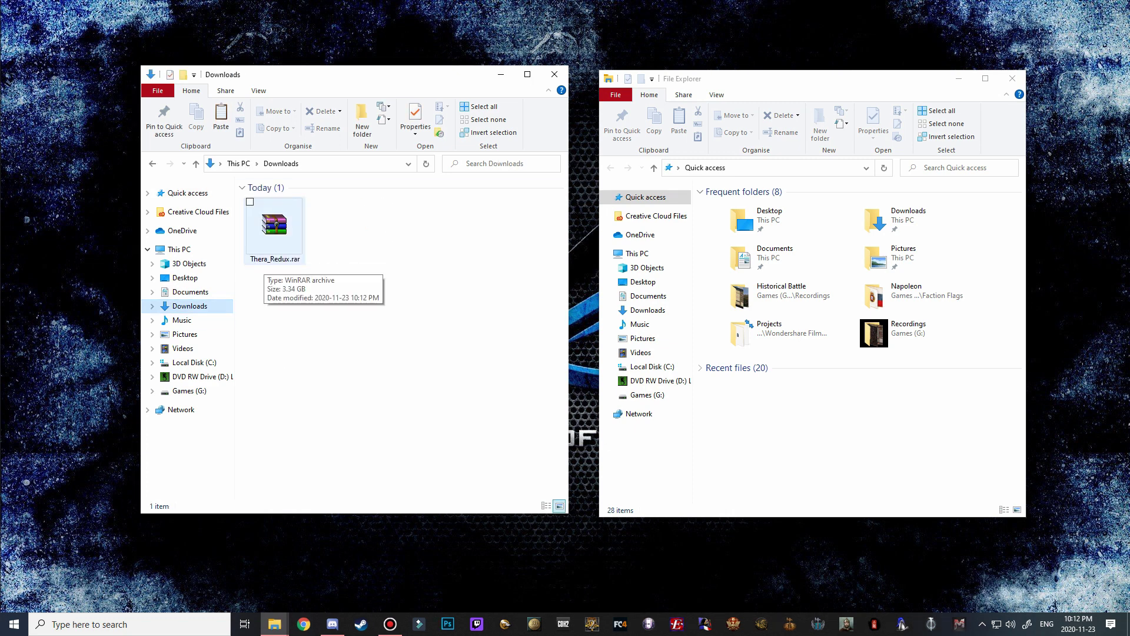
click(275, 229)
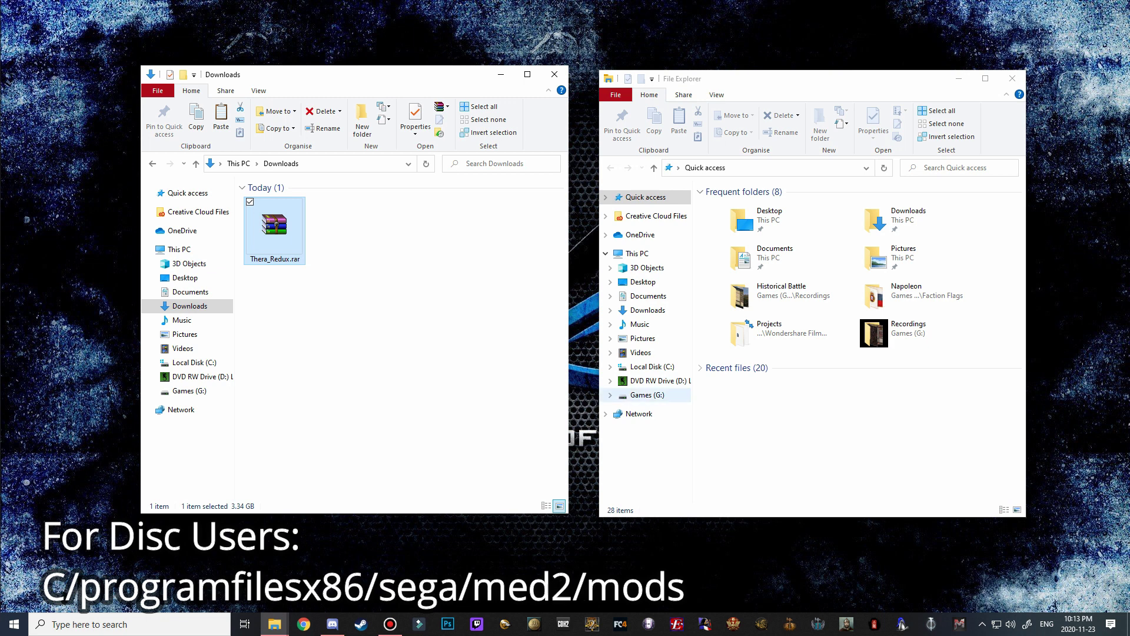
In the second File Explorer window, open G:\Steam Games\steamapps\common\Medieval II Total War\mods.
click(647, 395)
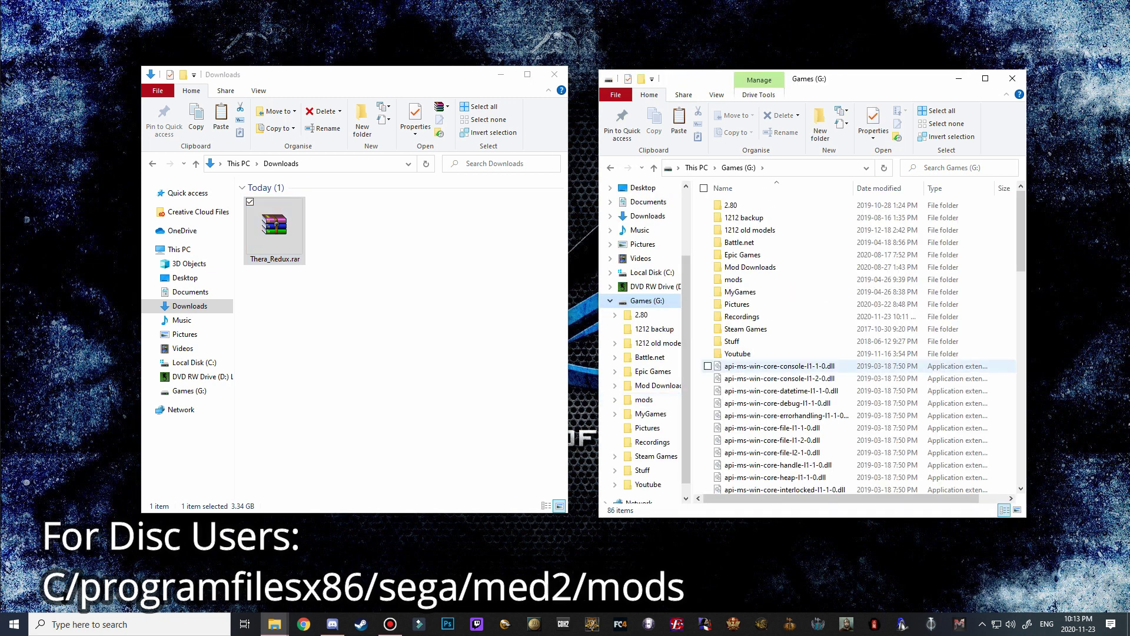
click(745, 329)
double_click(746, 328)
double_click(742, 217)
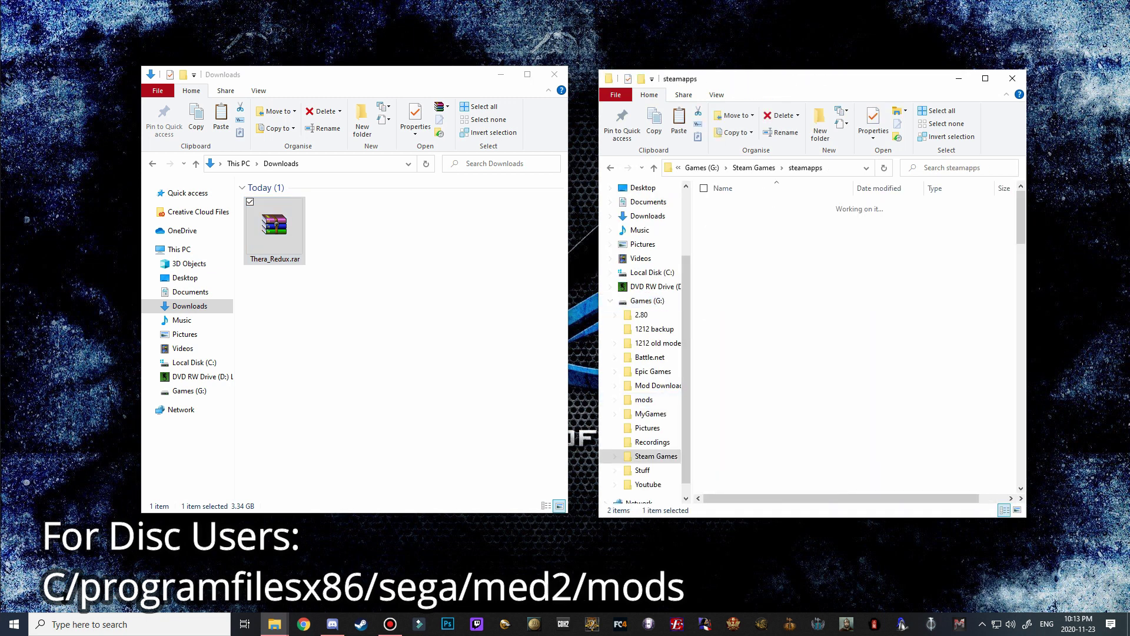
double_click(735, 205)
scroll(760, 285, down, 19)
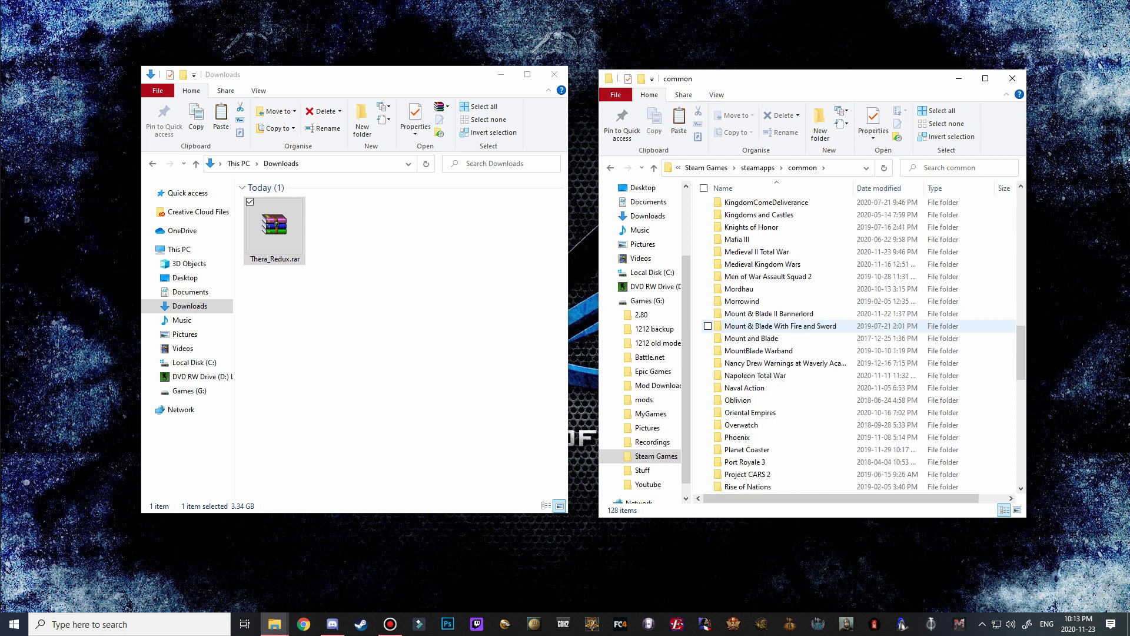
double_click(757, 251)
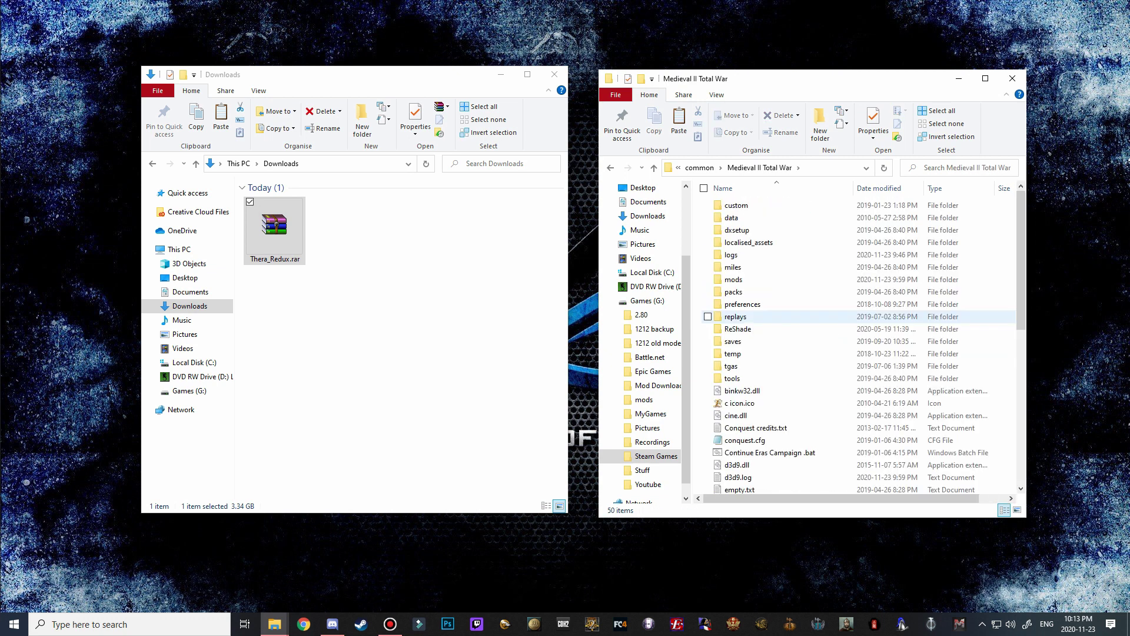
double_click(734, 279)
scroll(742, 412, down, 1)
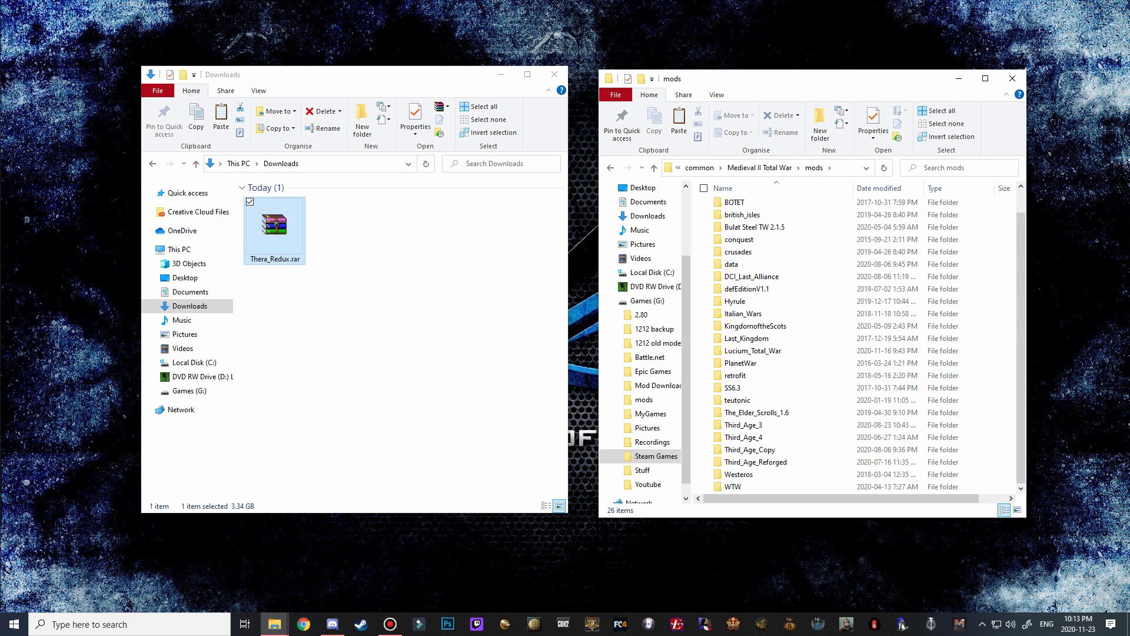
Open Thera_Redux.rar in WinRAR, dismiss the licence reminder and bring up the extraction path options.
double_click(274, 230)
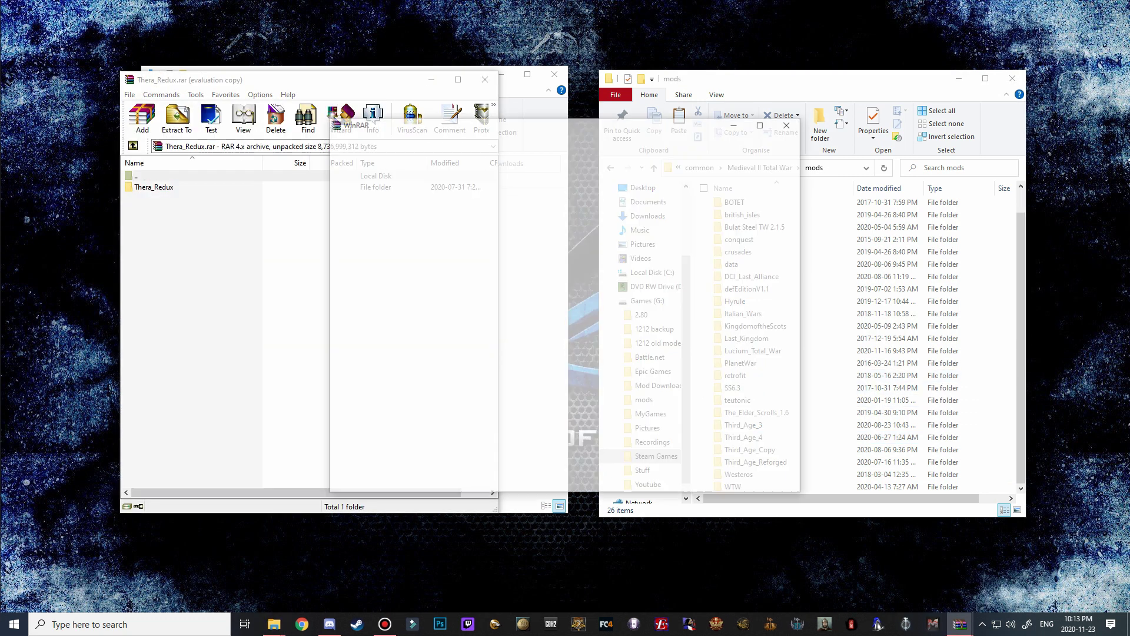
click(786, 125)
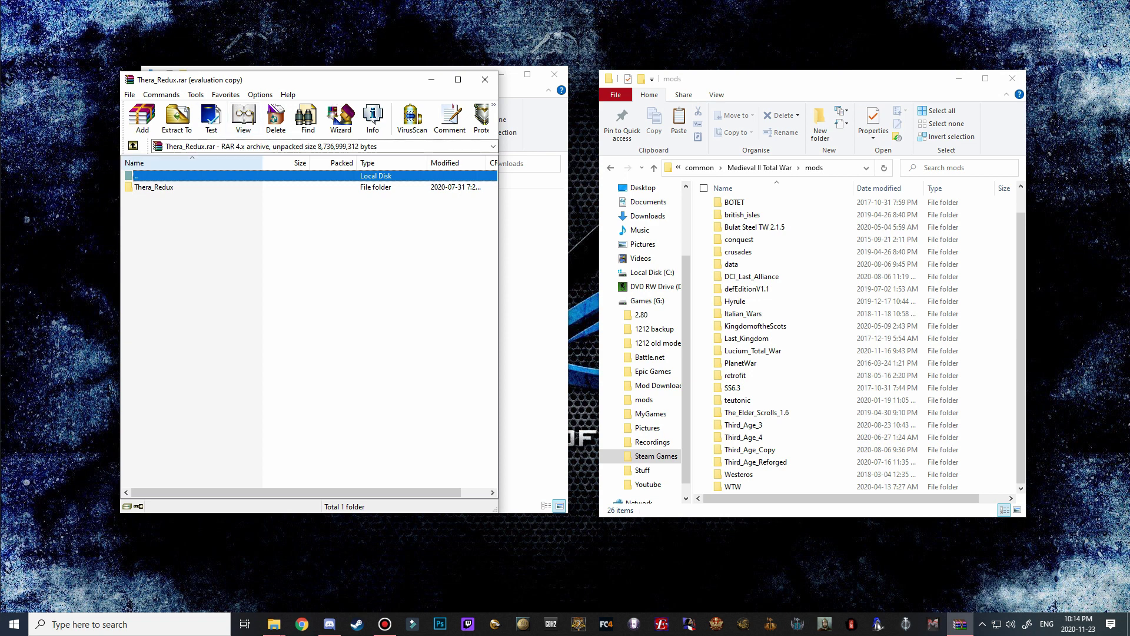
click(176, 117)
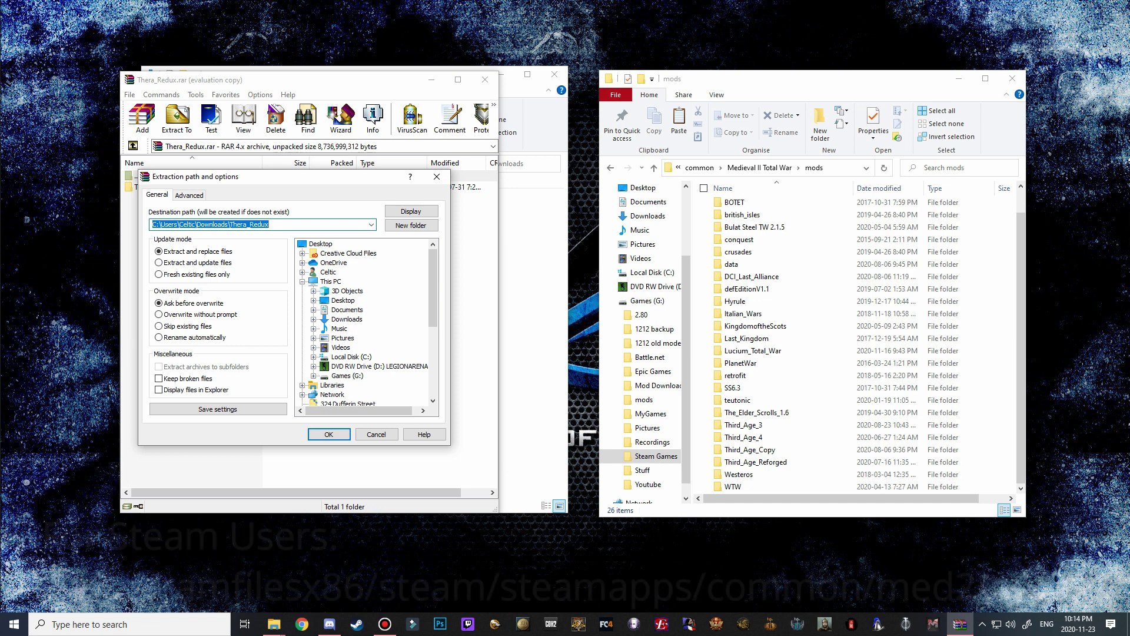
Browse the extraction destination to C:\Program Files (x86)\Steam\steamapps\common, and collapse the C: drive in the folder tree.
double_click(351, 357)
double_click(369, 366)
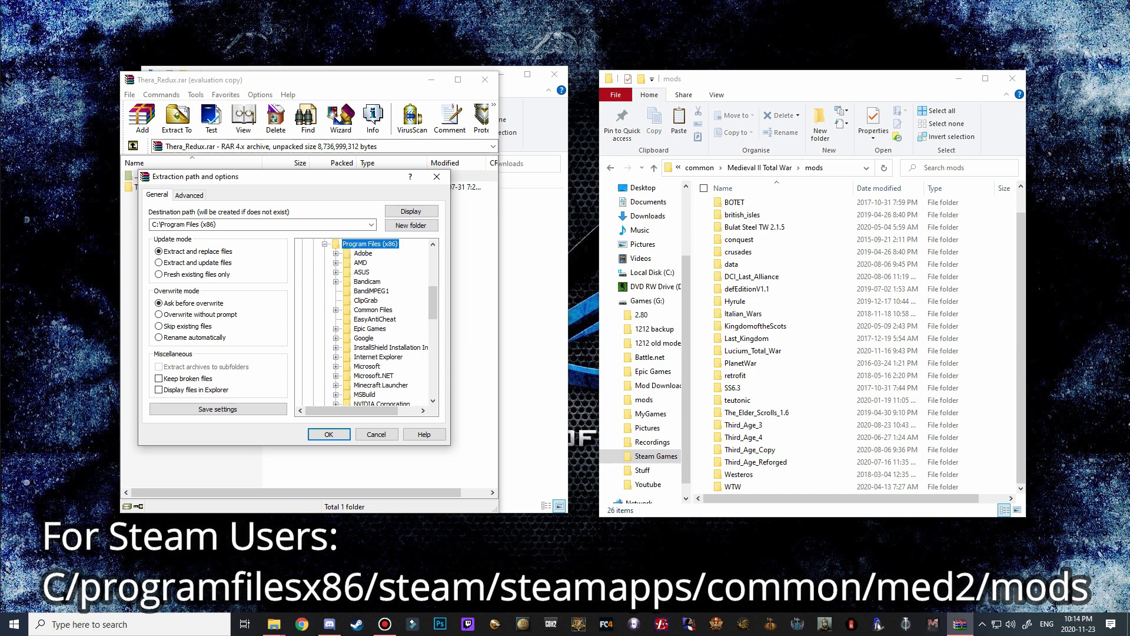
scroll(365, 323, down, 10)
scroll(365, 324, up, 2)
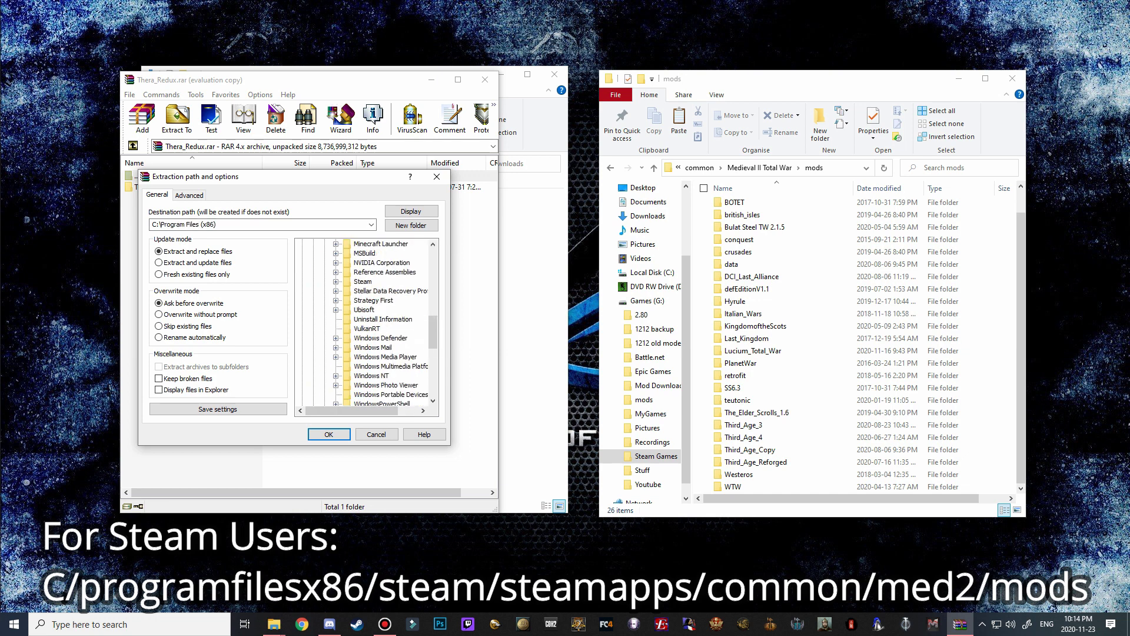
double_click(363, 282)
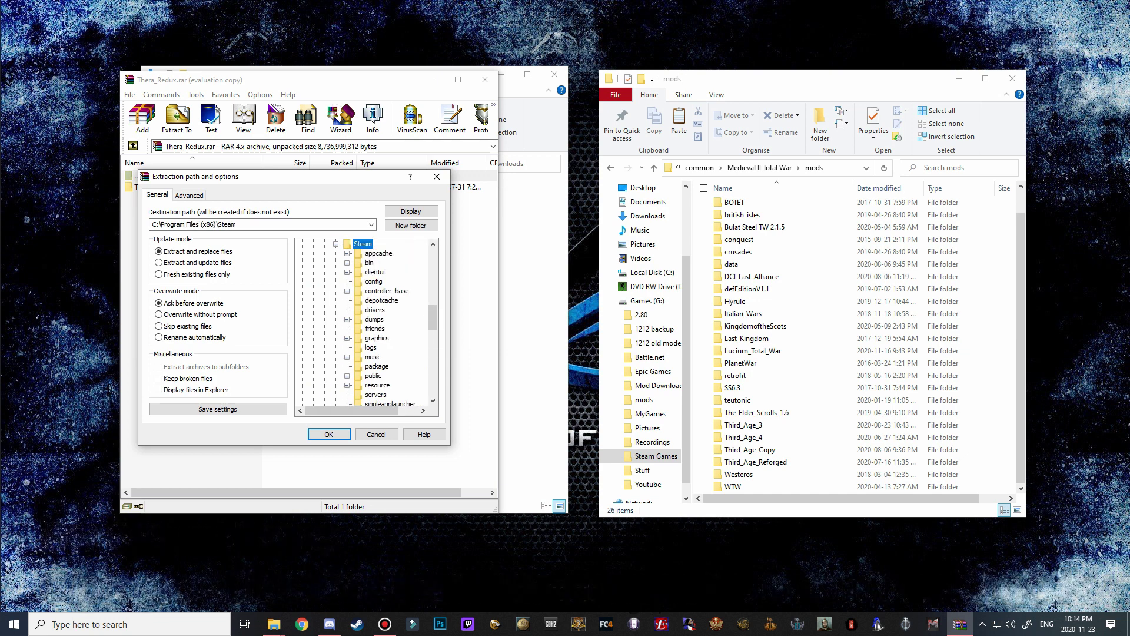
double_click(381, 385)
double_click(388, 338)
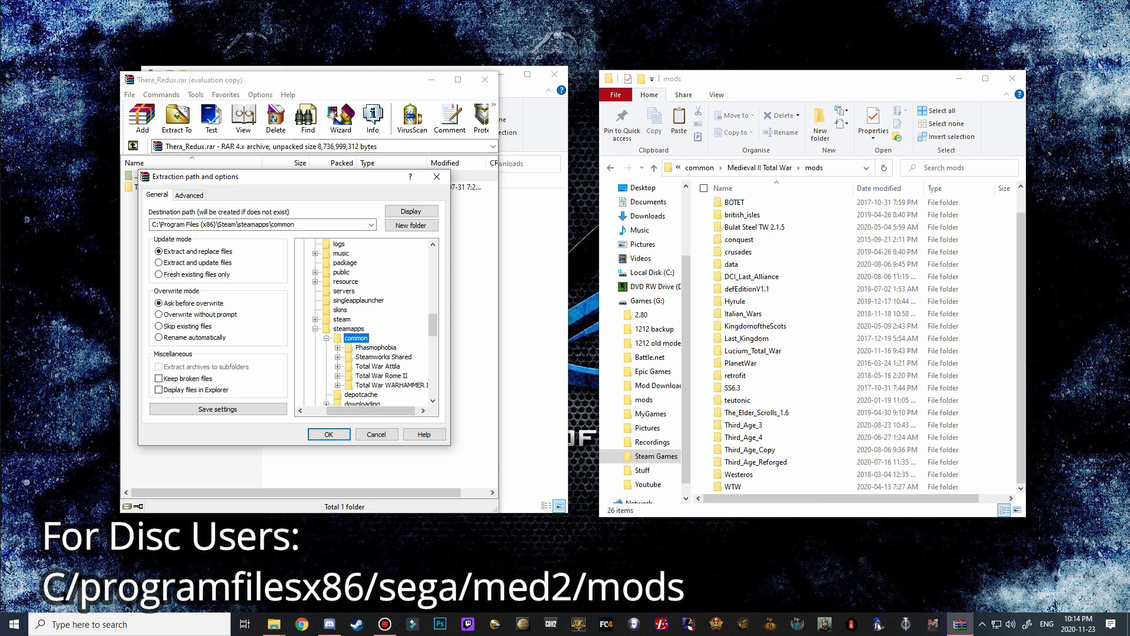
scroll(365, 323, up, 10)
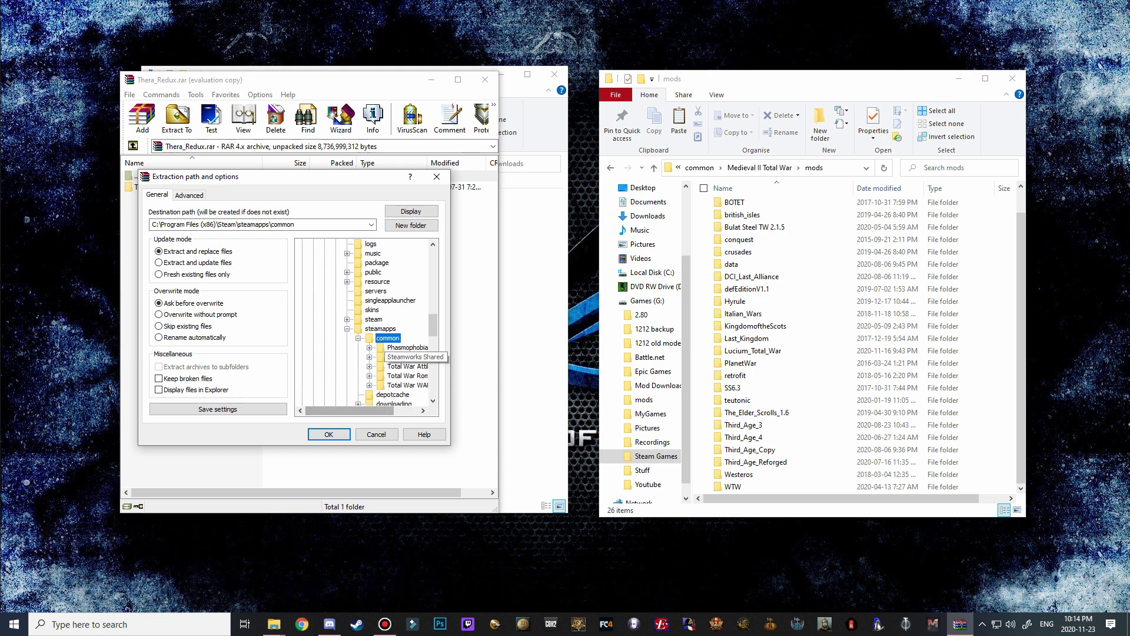
scroll(365, 323, up, 6)
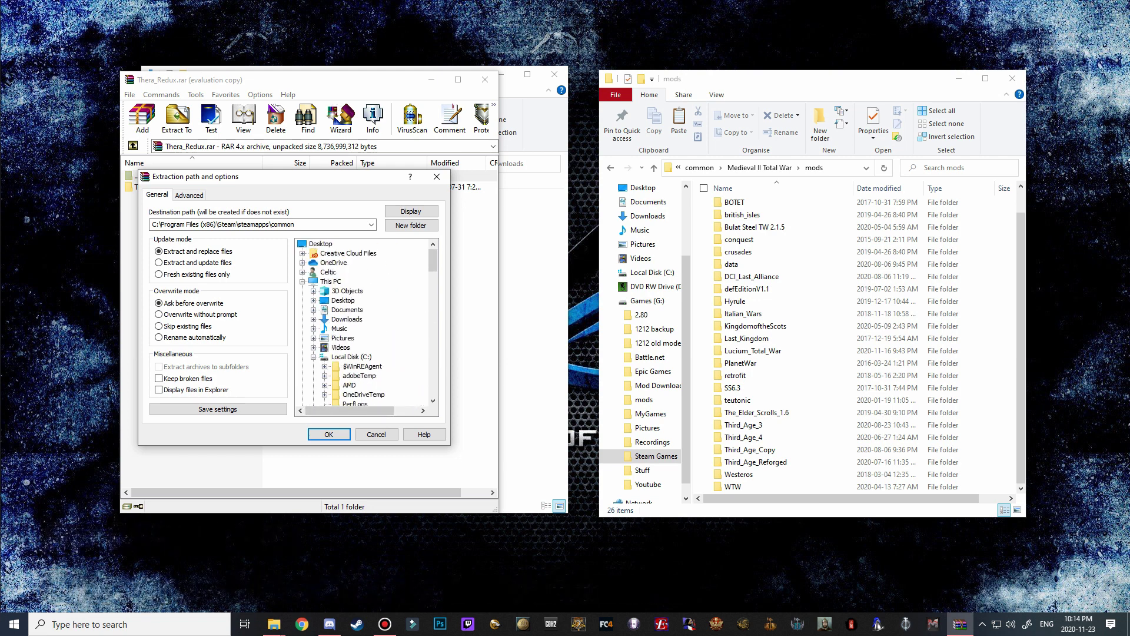
click(313, 356)
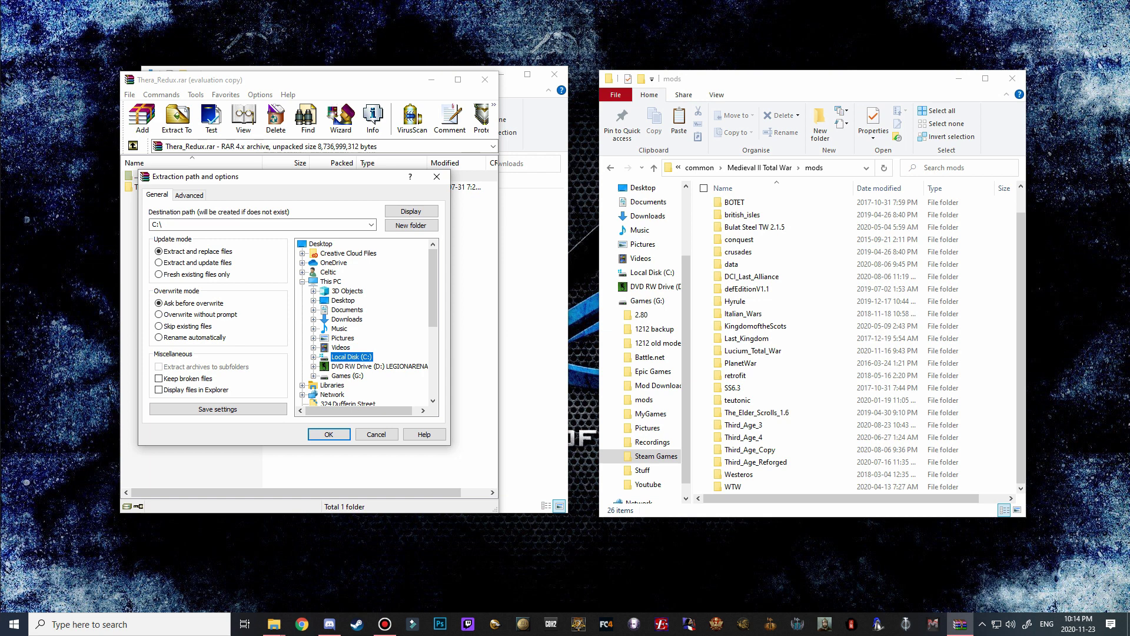
Extract the archive to G:\Steam Games\steamapps\common\Medieval II Total War\mods.
click(362, 375)
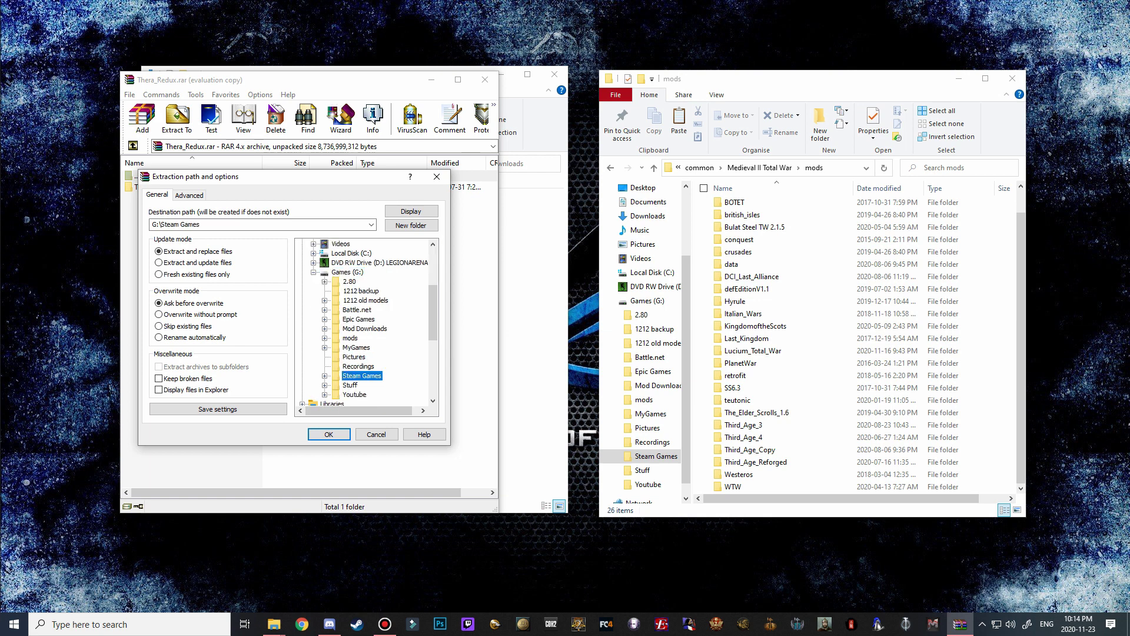
key(Right)
key(Down)
key(Right)
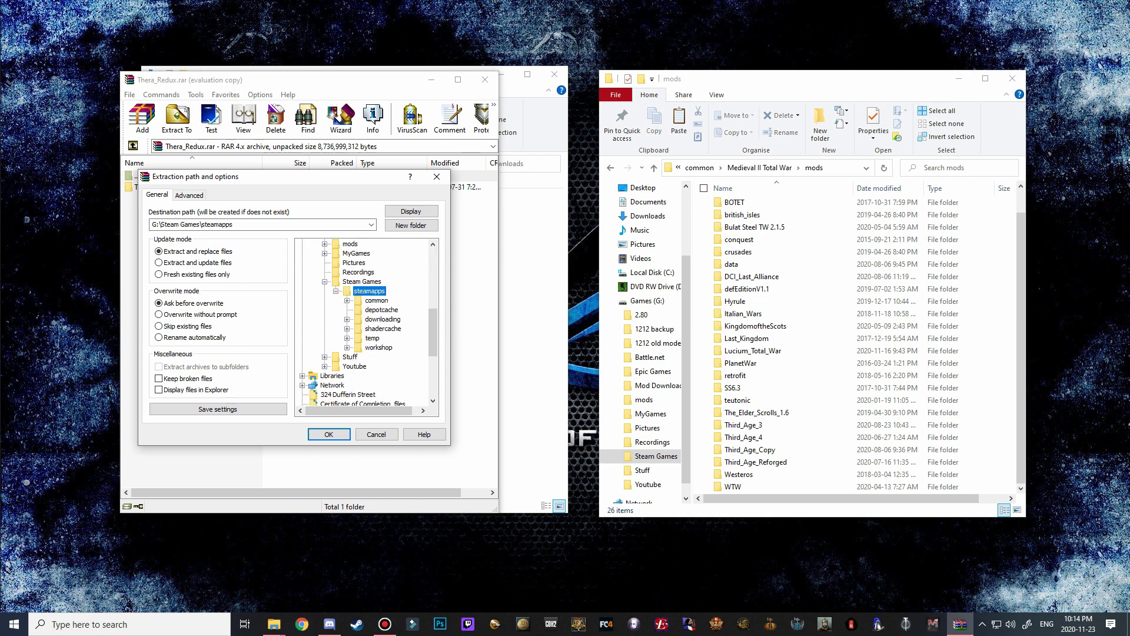
key(Down)
key(Right)
scroll(383, 335, down, 10)
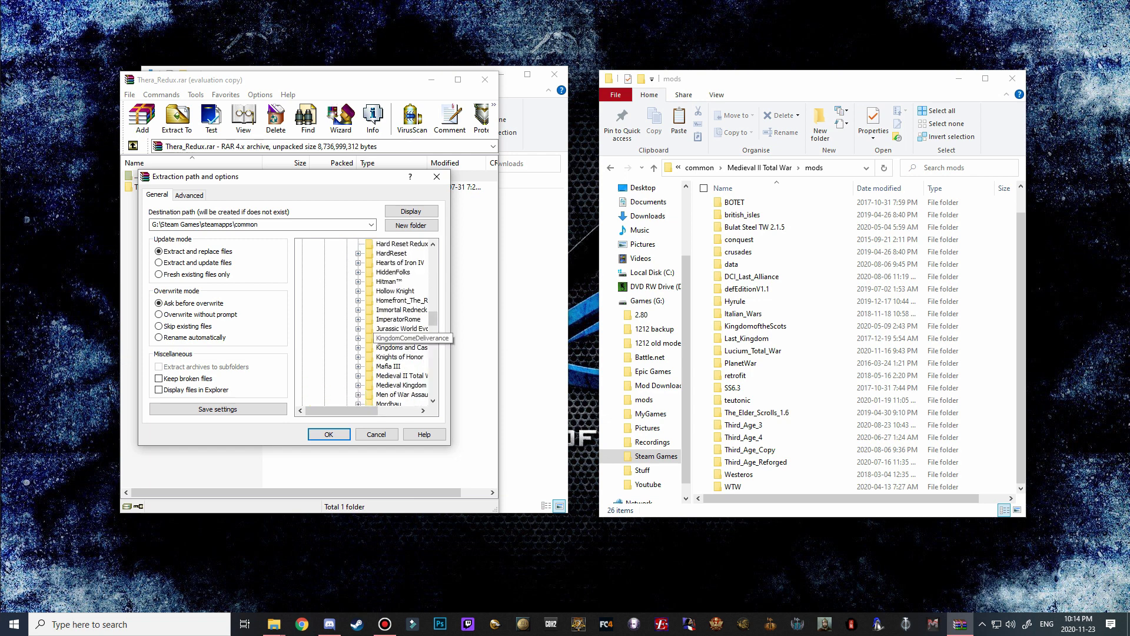
double_click(400, 282)
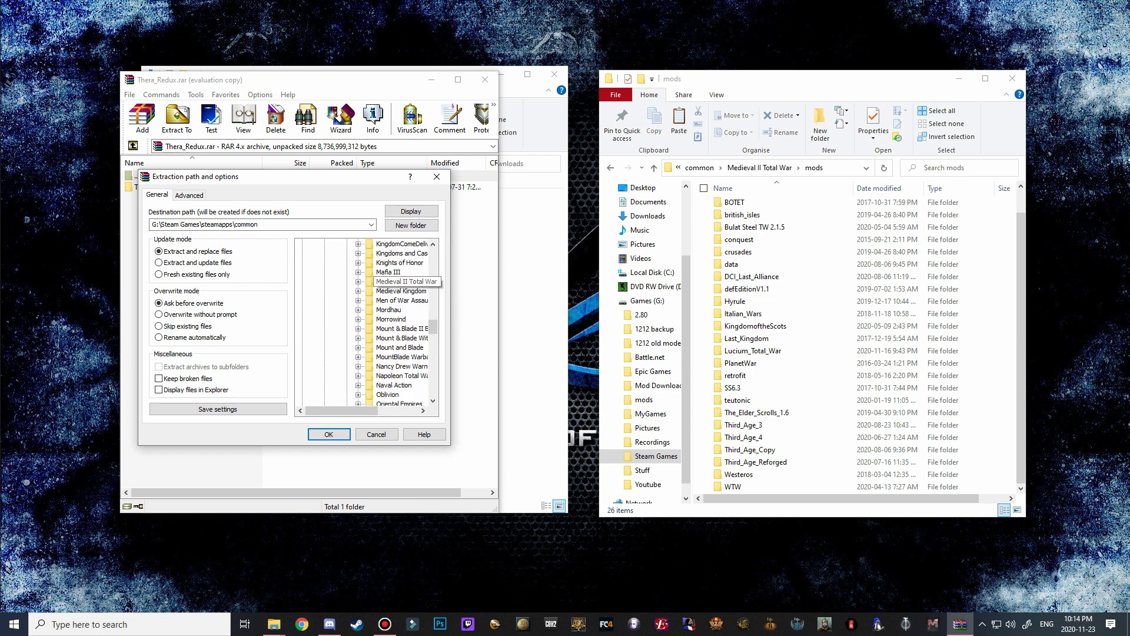
click(394, 319)
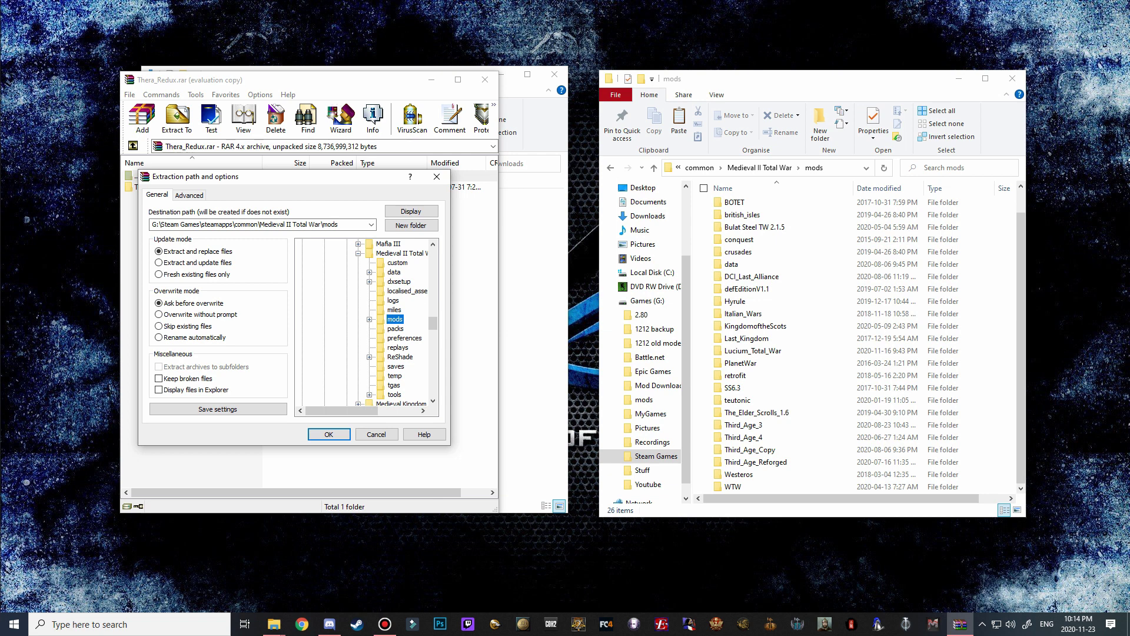
key(Return)
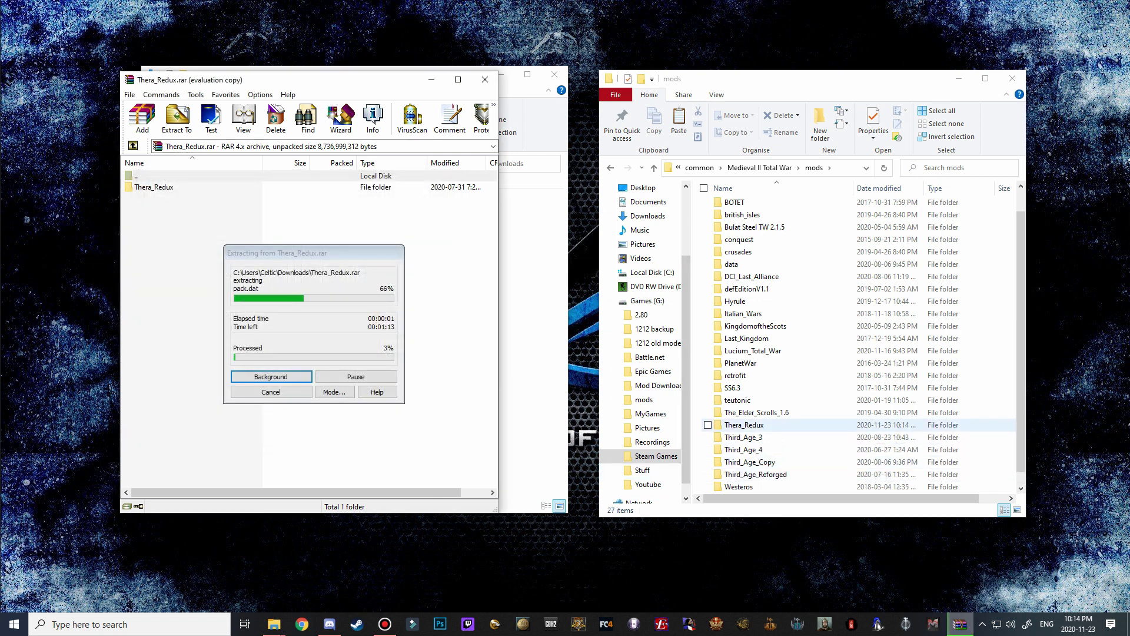
Close the Thera_Redux.rar archive window and the Downloads folder window, leaving the mods folder open.
click(744, 424)
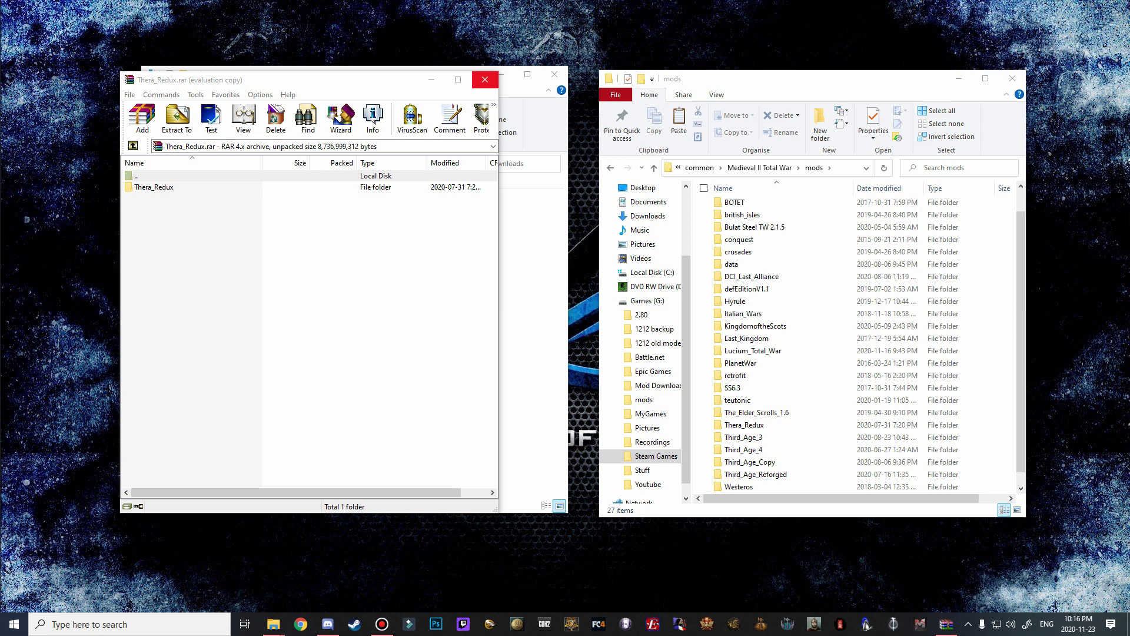
click(485, 79)
click(554, 74)
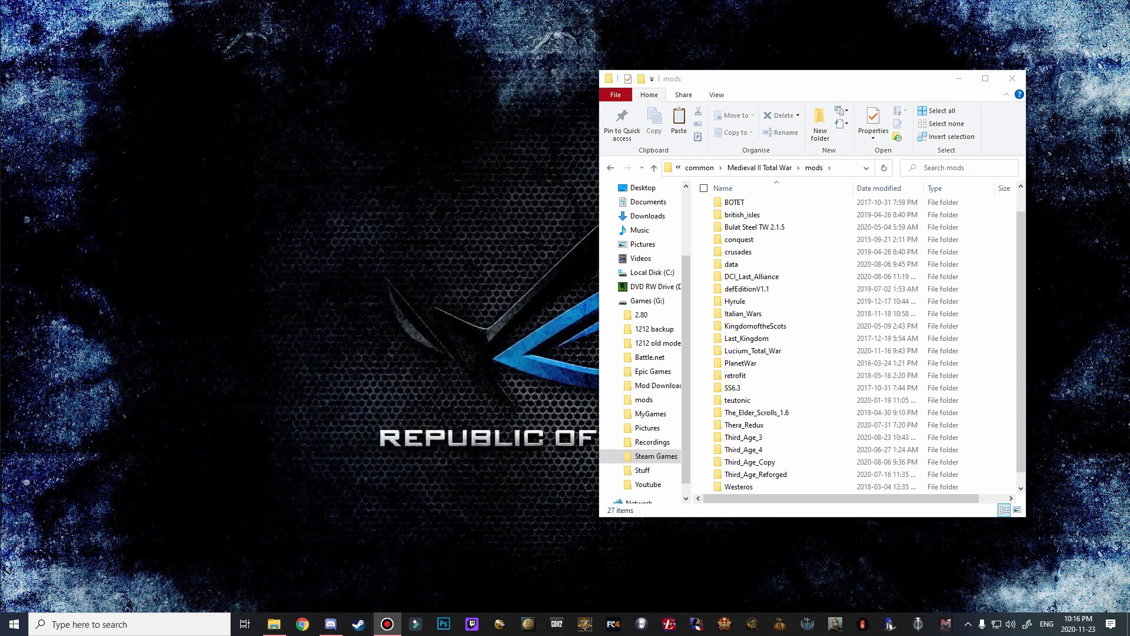
Go back to the Medieval II Total War folder and locate medieval2.exe and kingdoms.exe.
drag(823, 83, 589, 57)
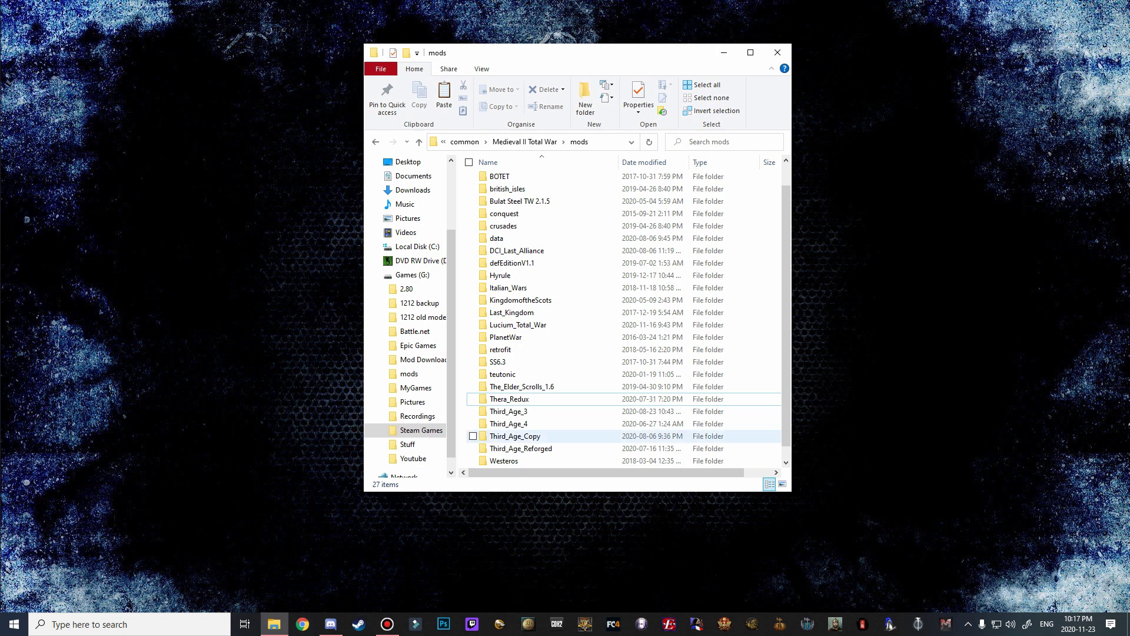
mouse_move(509, 402)
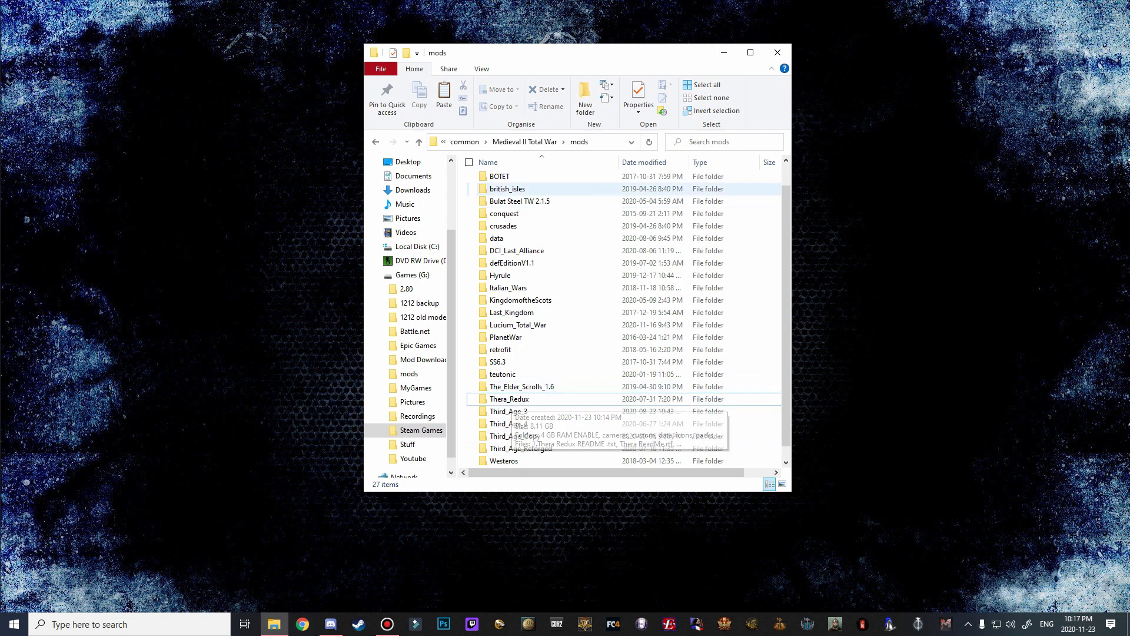
click(375, 142)
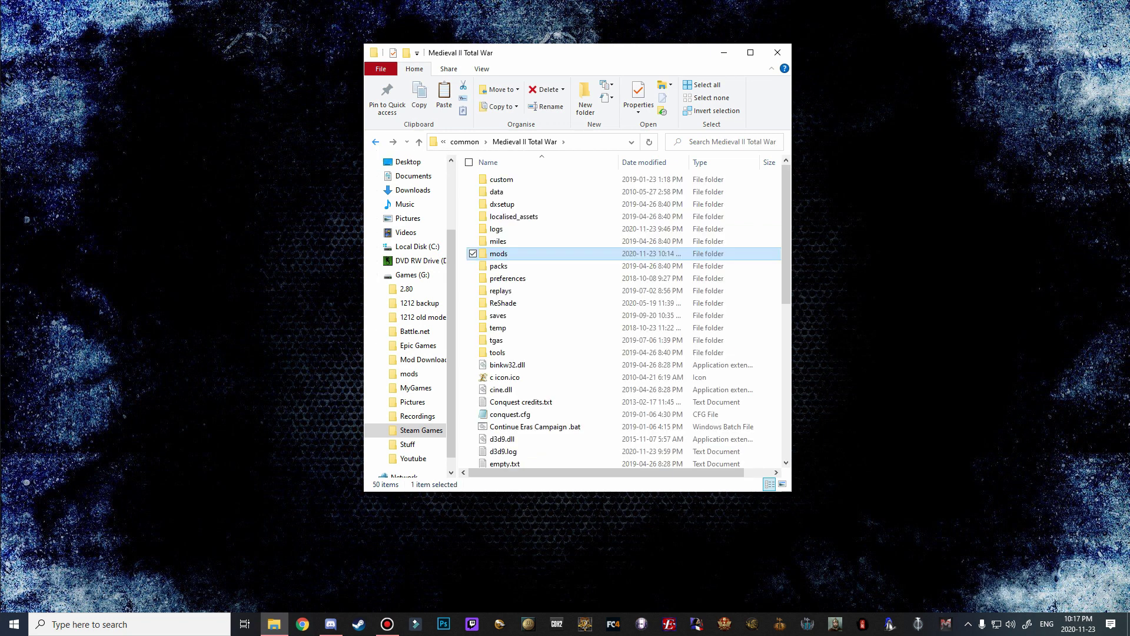
scroll(507, 400, down, 9)
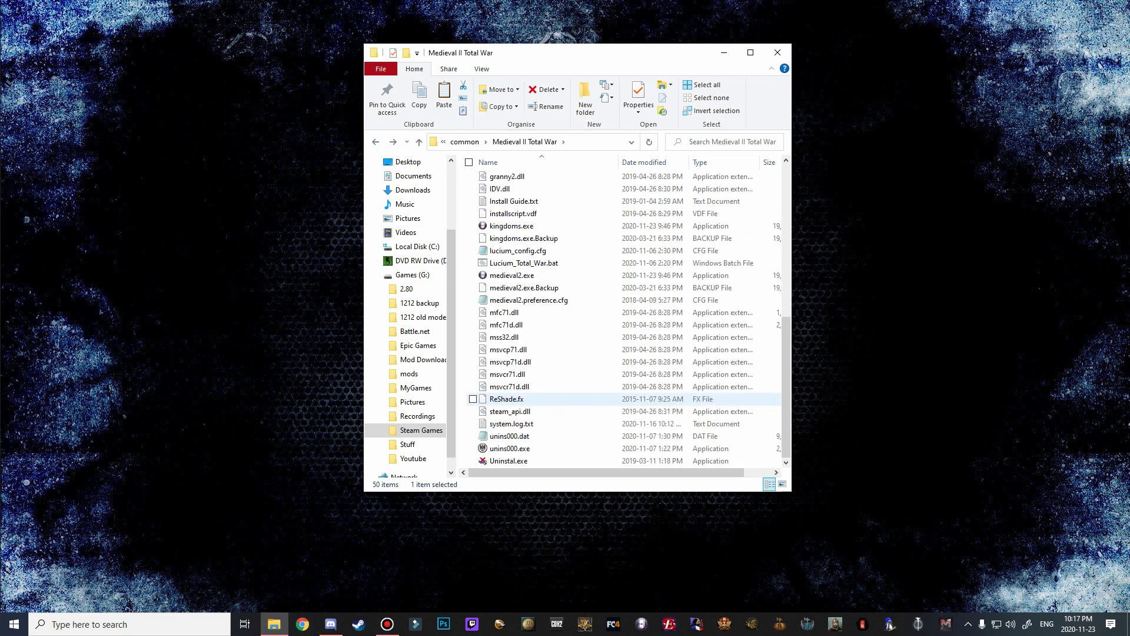
click(512, 275)
click(512, 226)
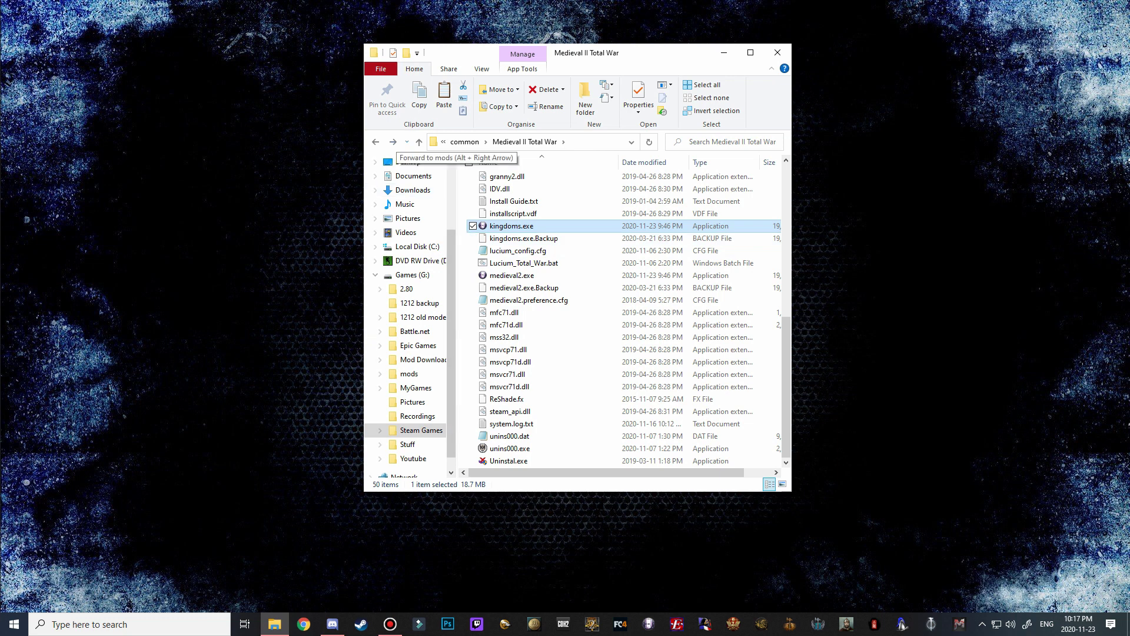
Return to the mods folder and open the 4 GB RAM ENABLE folder inside Thera_Redux.
click(393, 142)
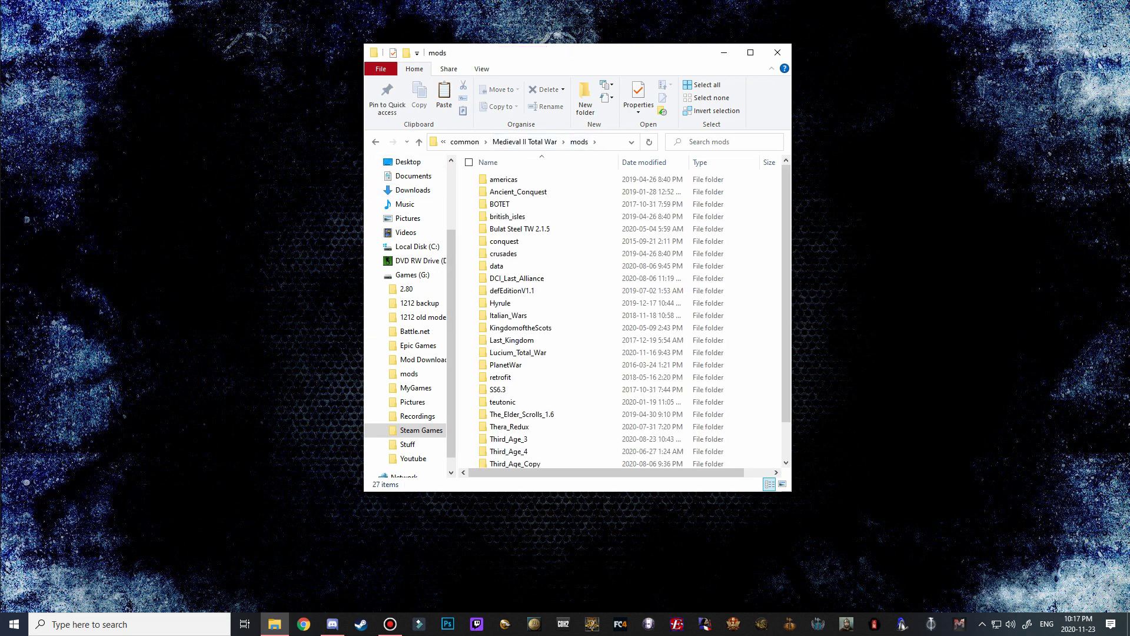
scroll(529, 315, down, 1)
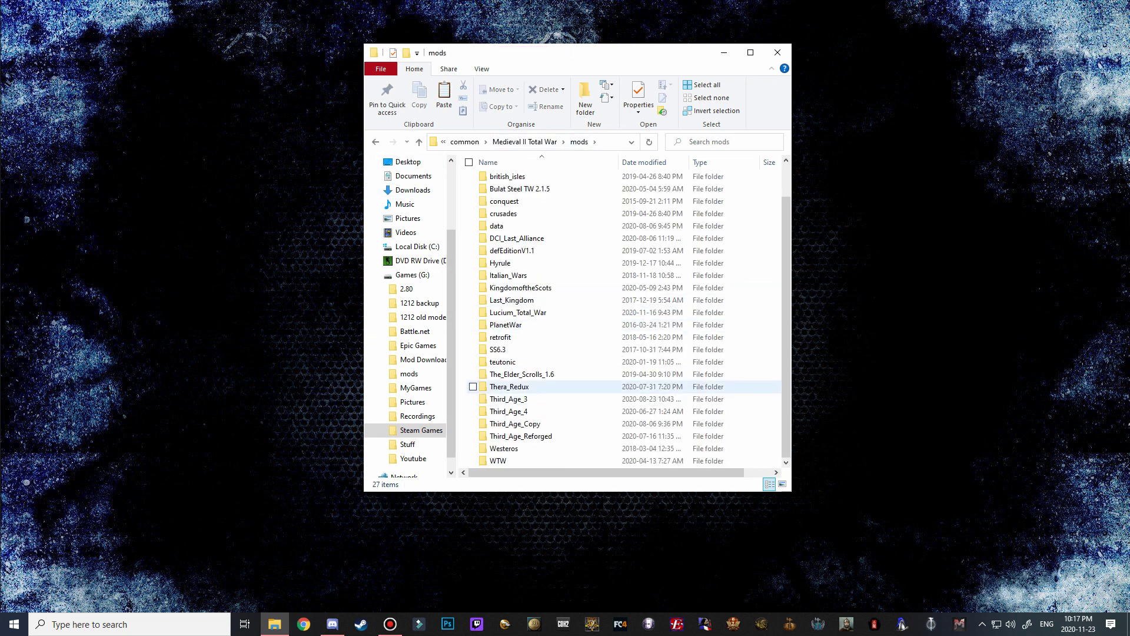
double_click(509, 386)
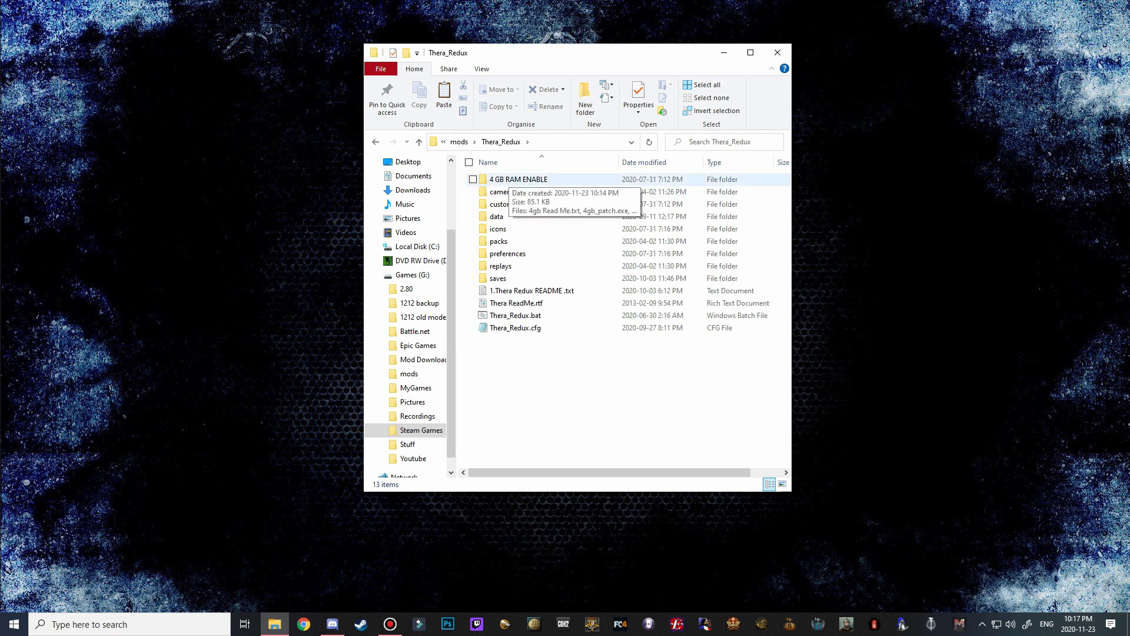
double_click(508, 179)
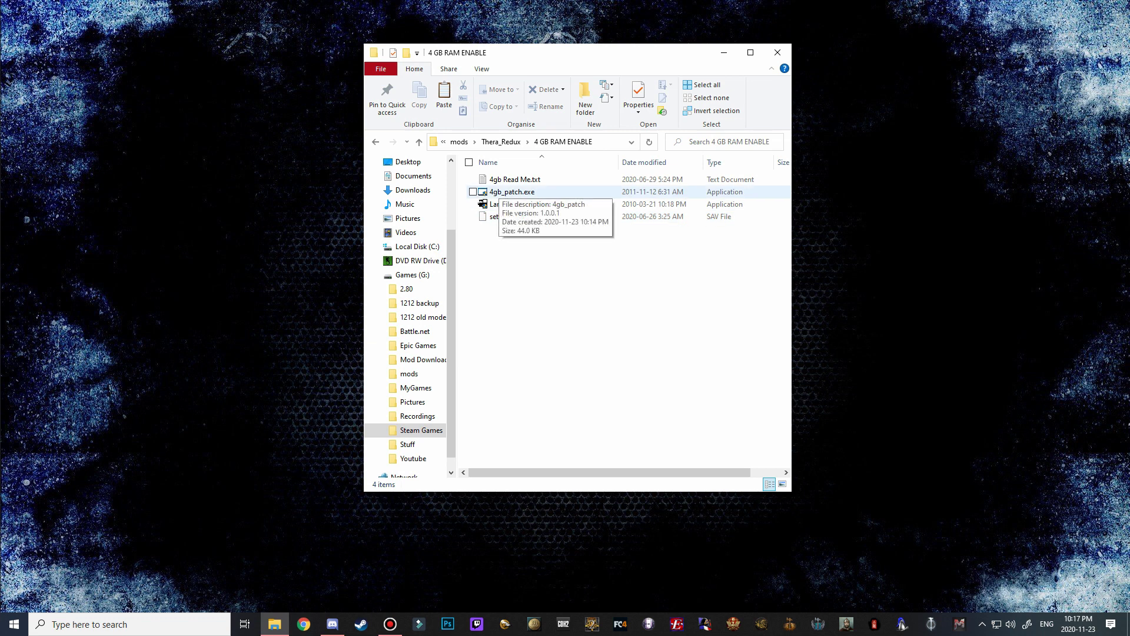
Run 4gb_patch.exe and patch medieval2.exe in the Medieval II Total War folder.
click(511, 192)
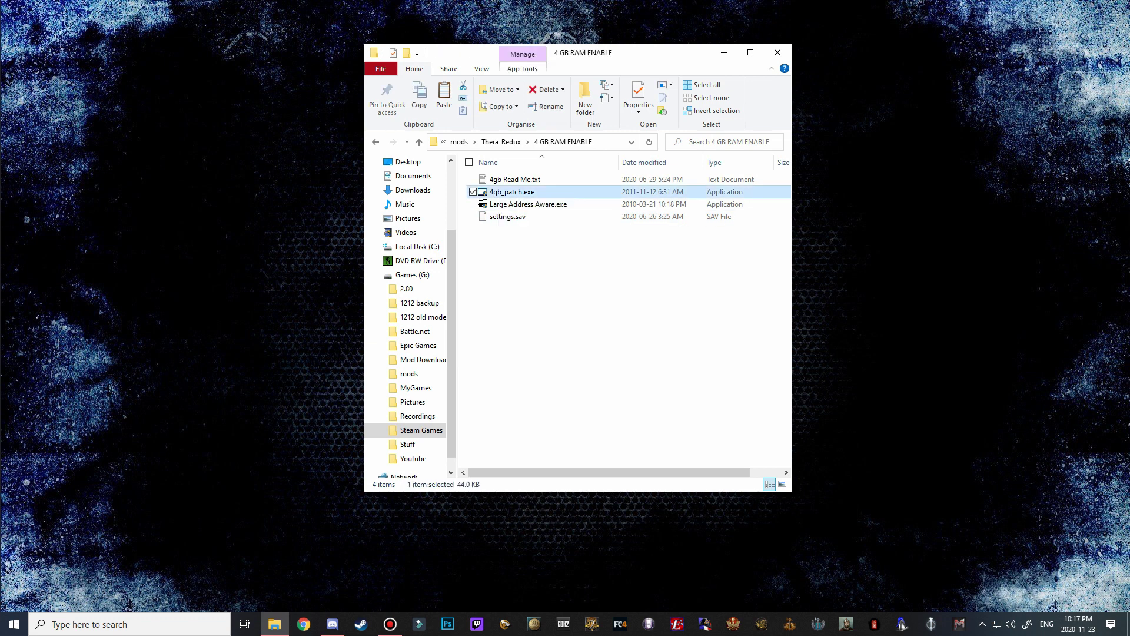
key(Return)
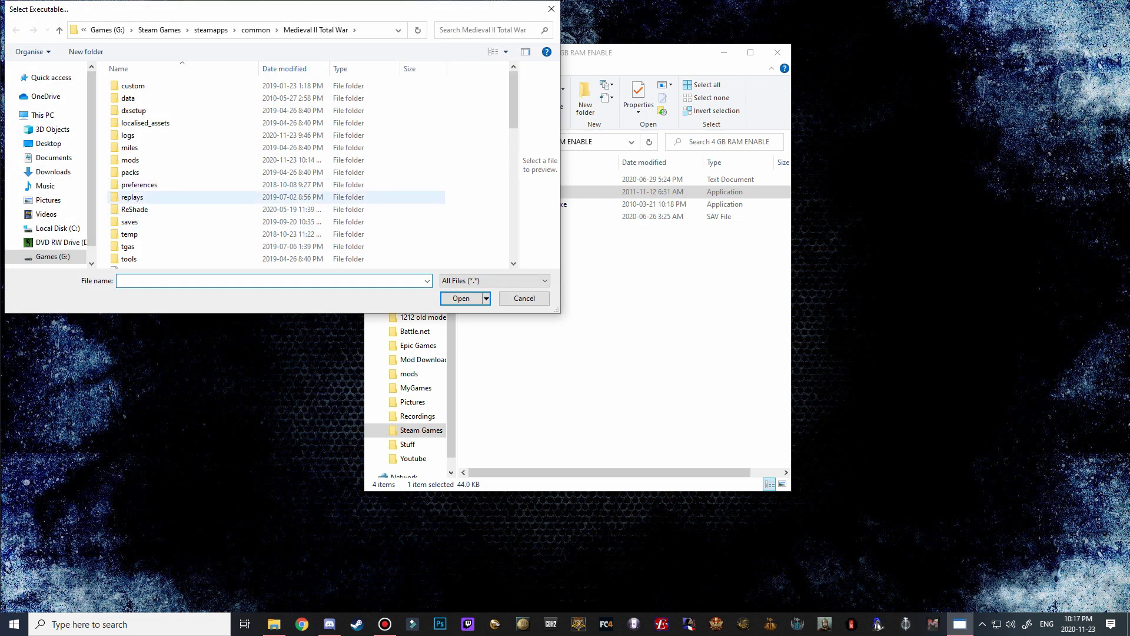
scroll(277, 171, down, 5)
scroll(276, 170, up, 3)
click(143, 193)
key(Return)
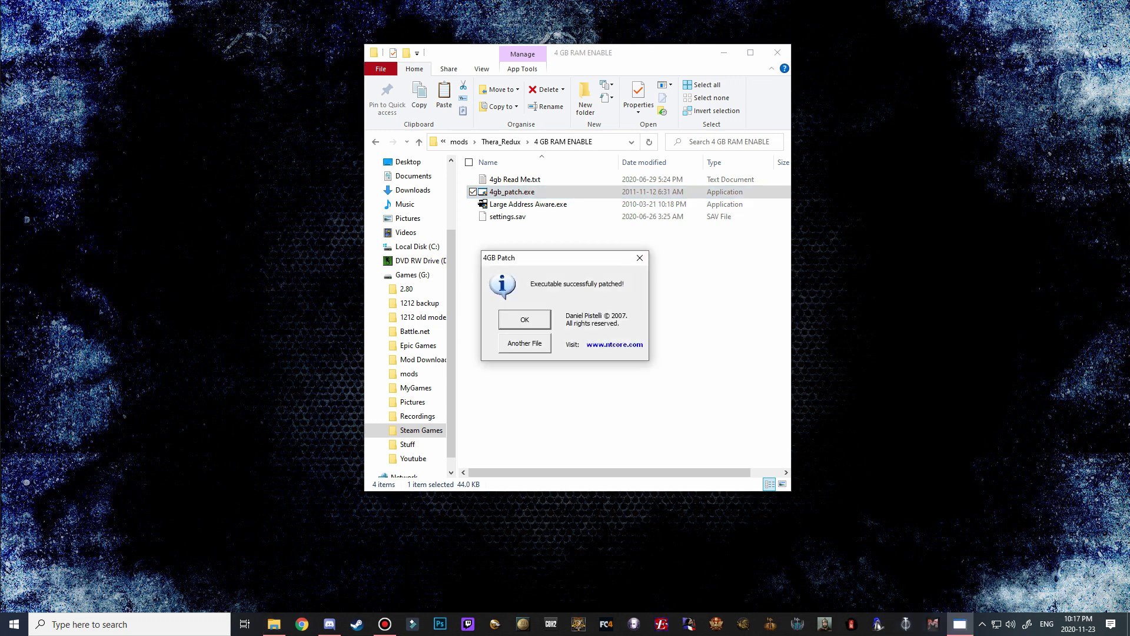
Patch kingdoms.exe as another file with the 4GB Patch and close the patcher.
click(525, 343)
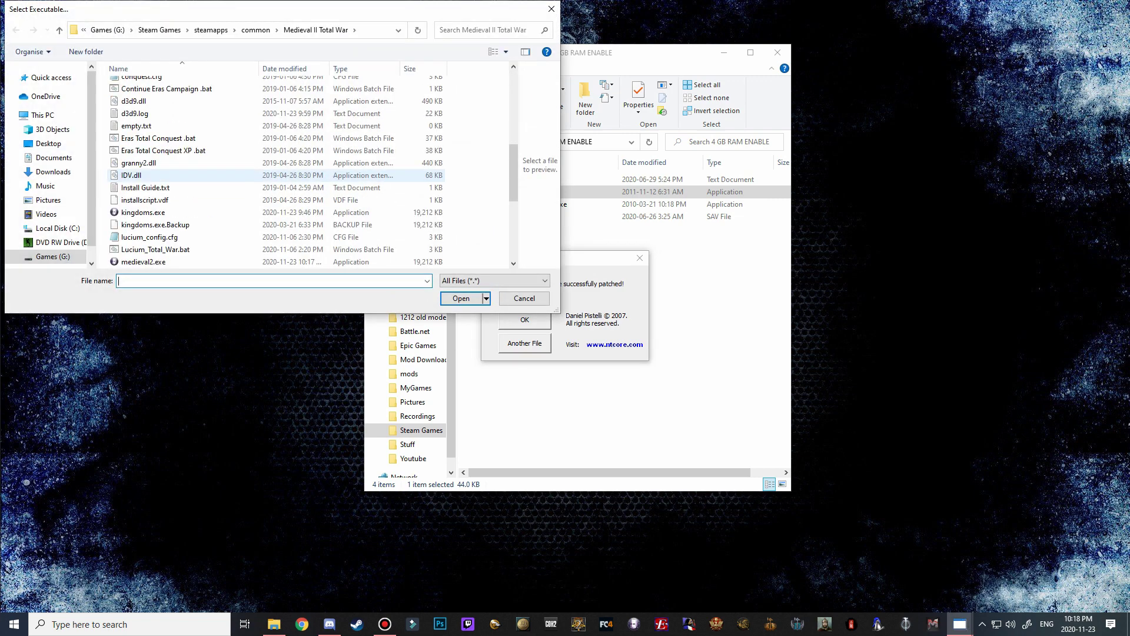
click(144, 212)
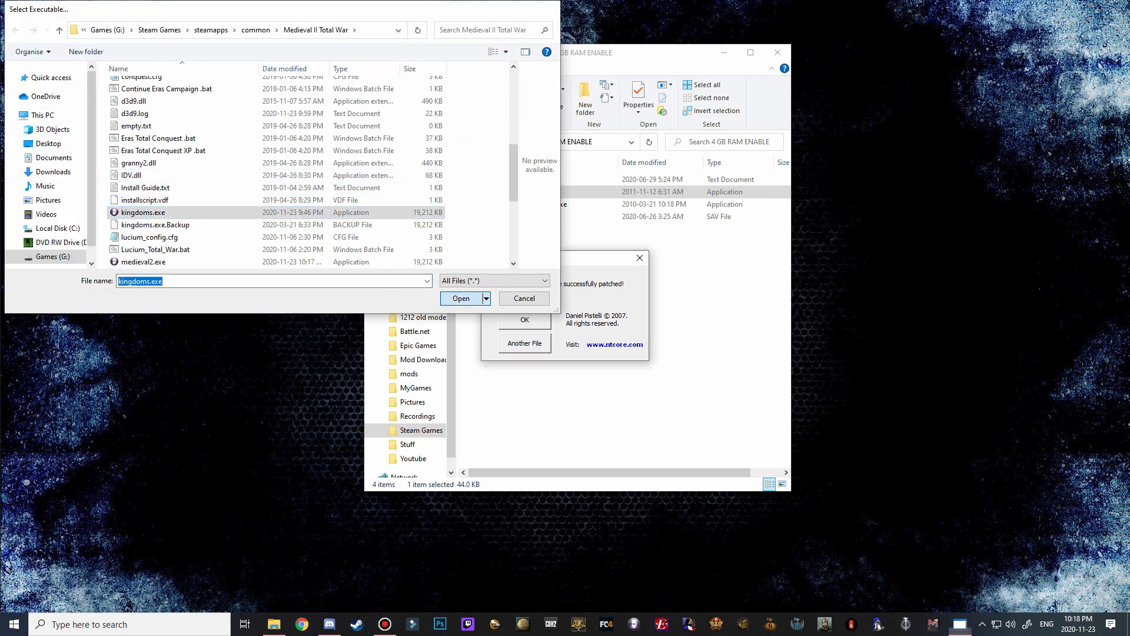
key(Return)
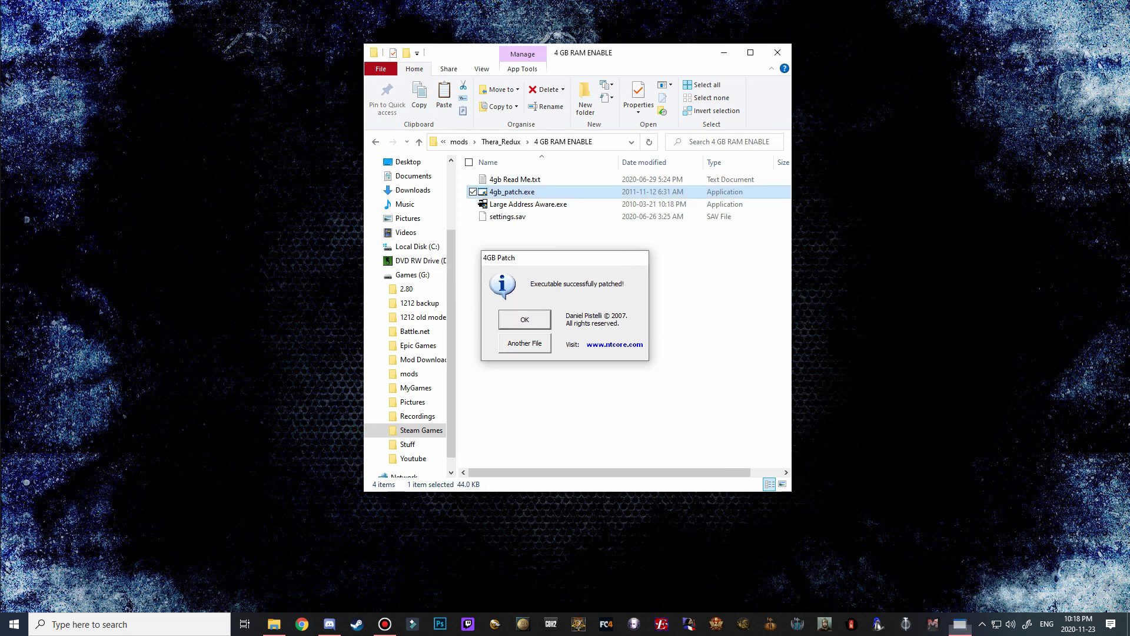
click(524, 319)
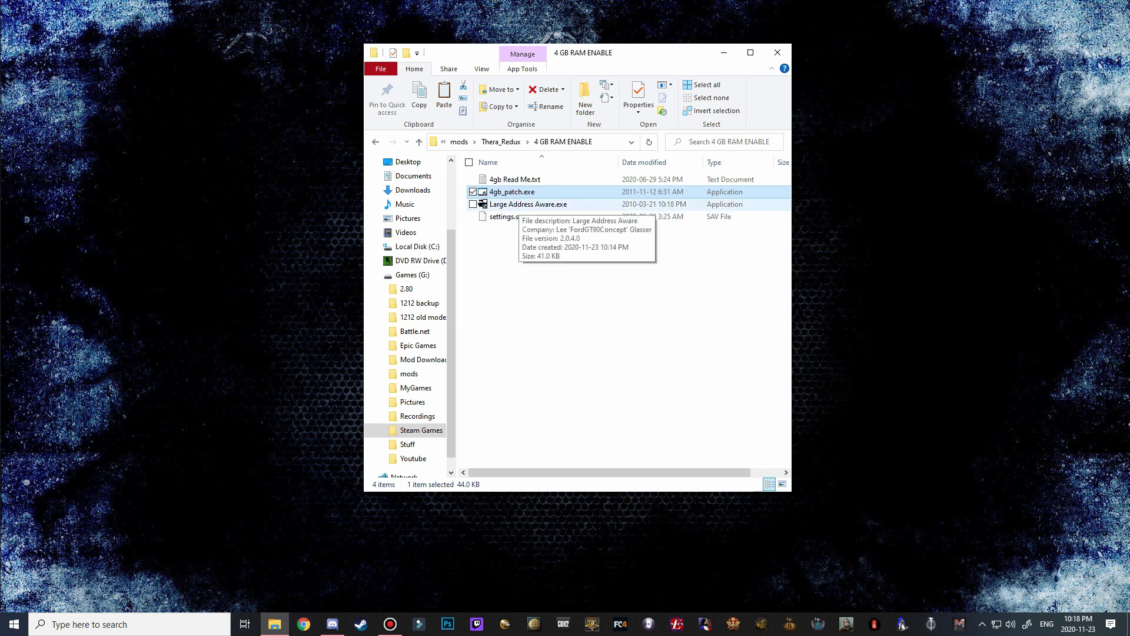
Run Large Address Aware.exe, load medieval2.exe and save it with the more-than-2-GiB memory flag enabled.
click(518, 204)
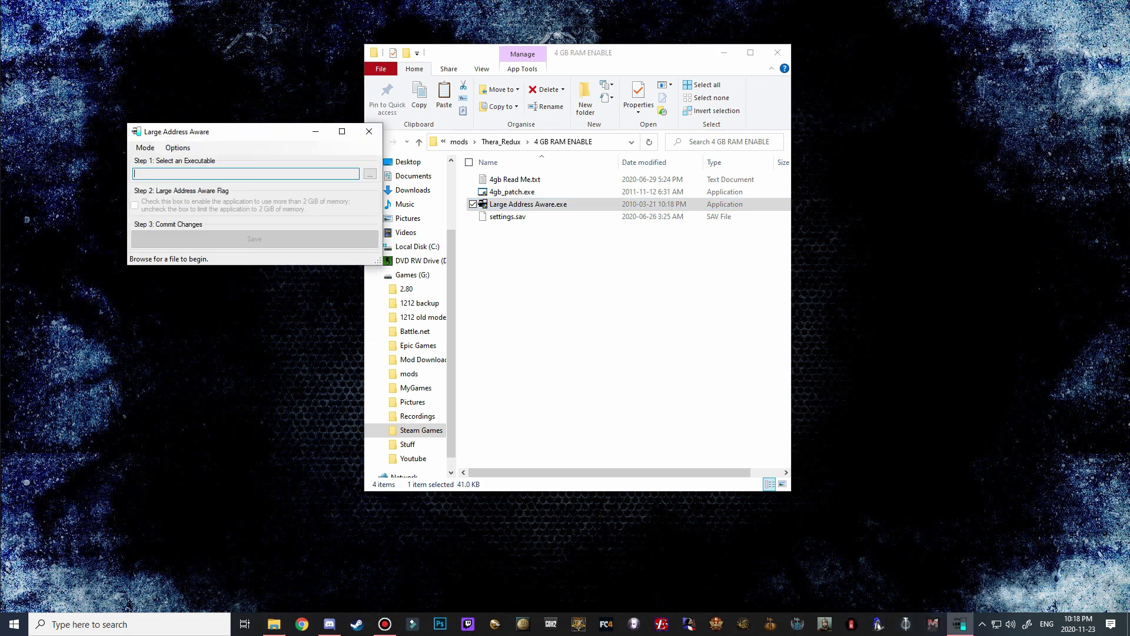
click(370, 174)
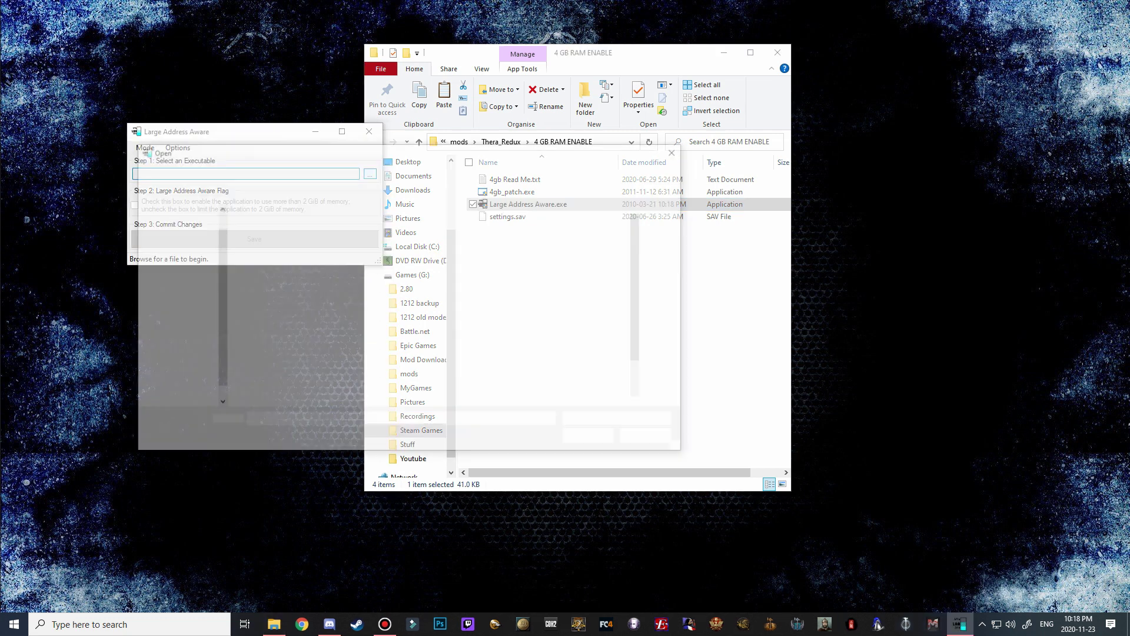
scroll(330, 317, down, 3)
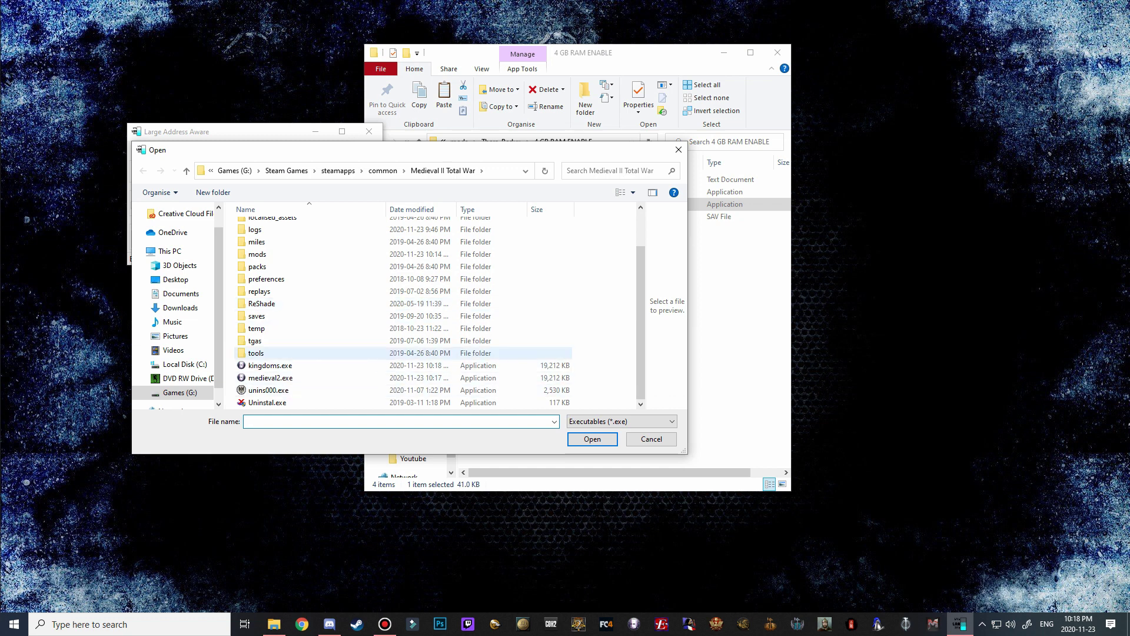
click(270, 378)
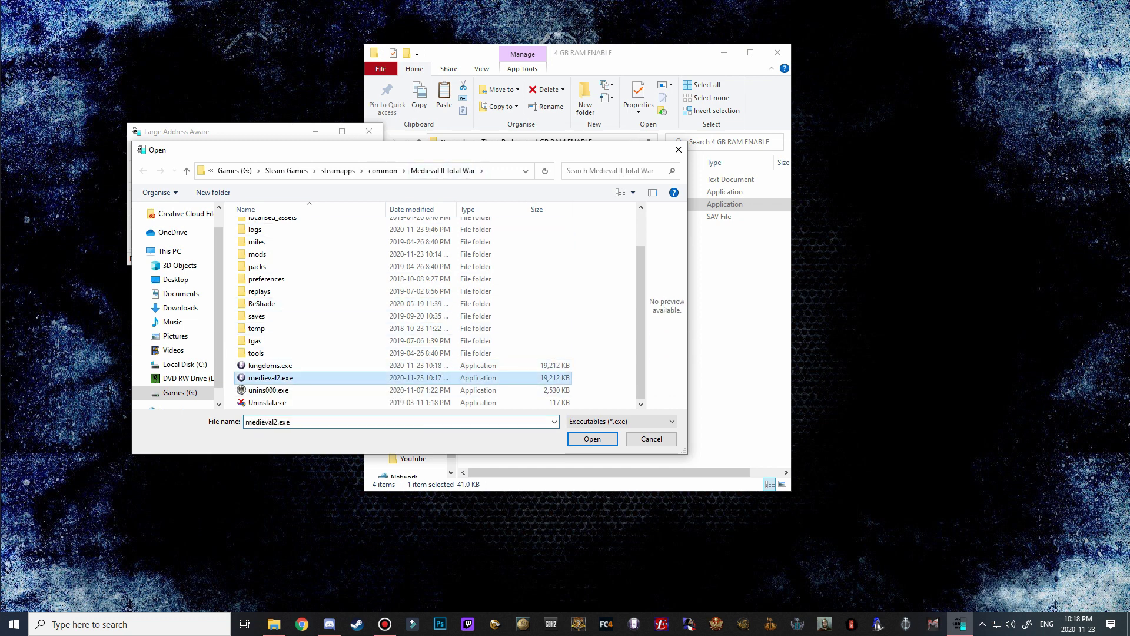
key(Return)
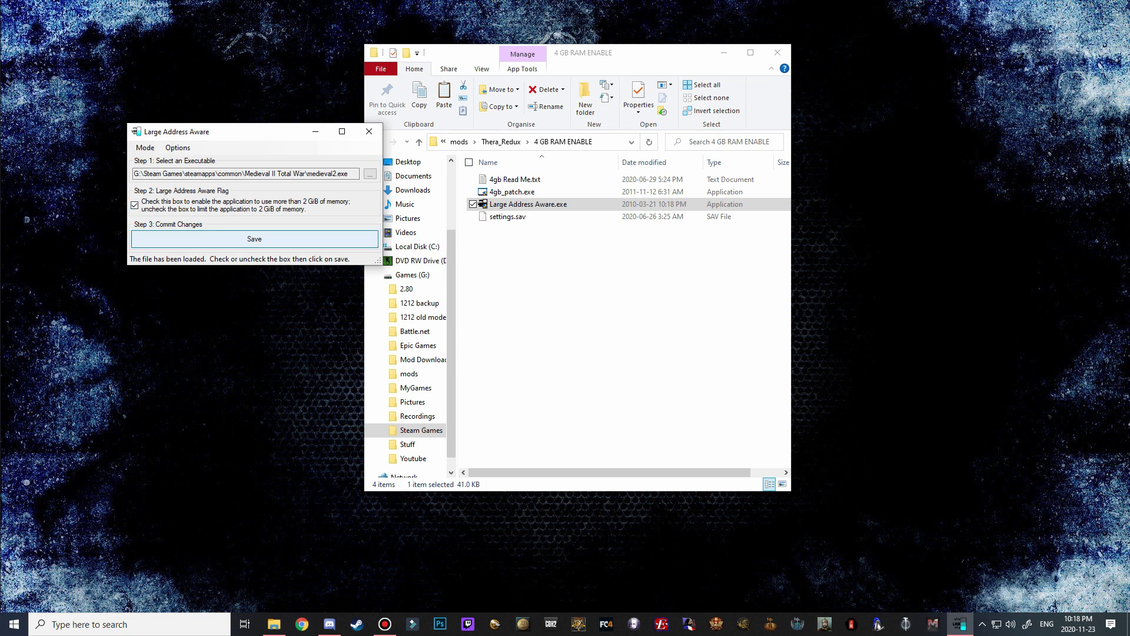
click(254, 239)
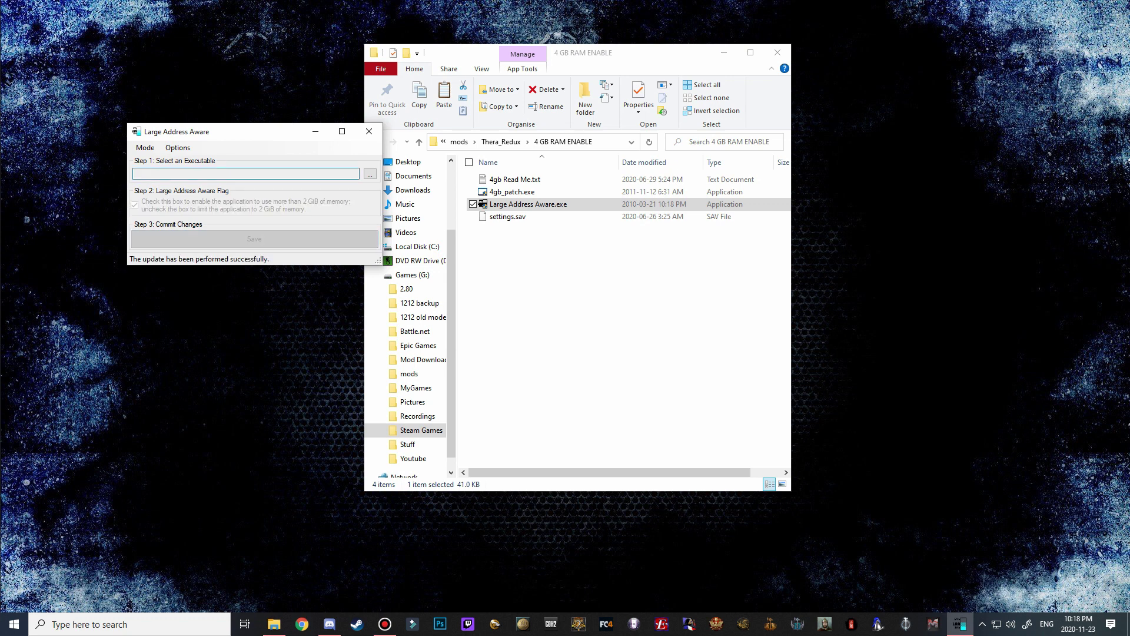
Load kingdoms.exe in Large Address Aware, save it with the memory flag enabled and close the tool.
click(370, 173)
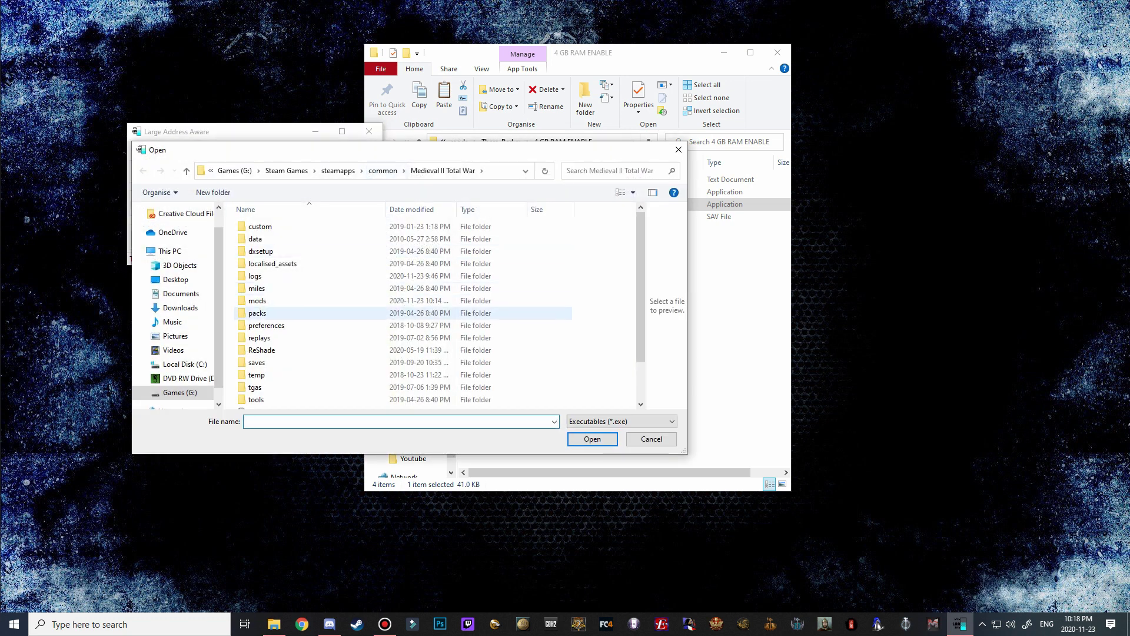
click(270, 365)
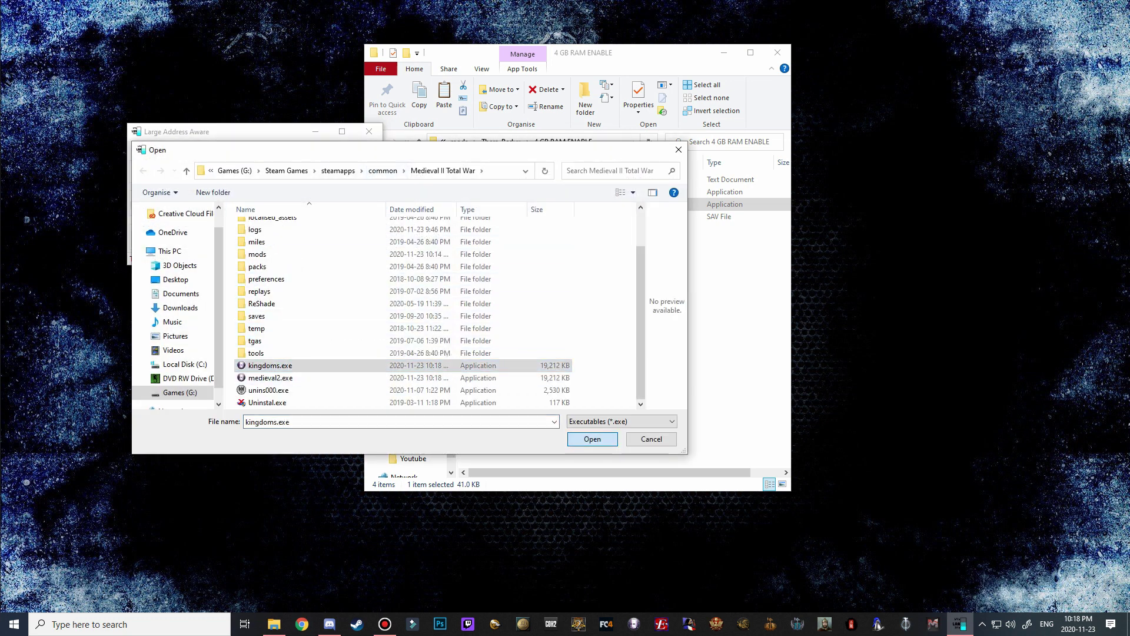
click(592, 439)
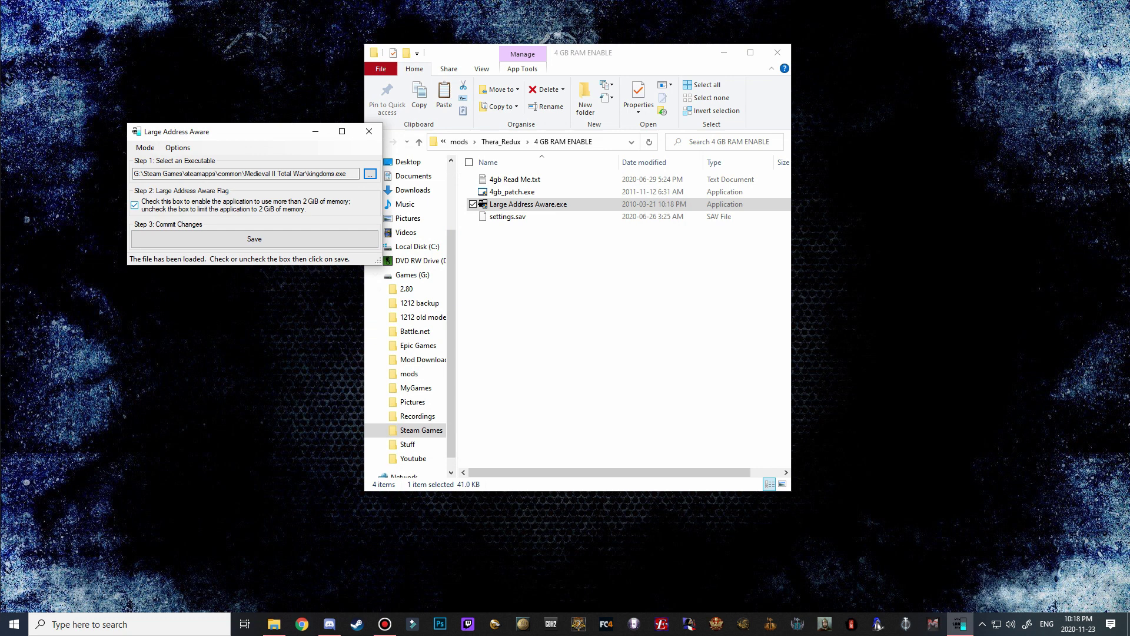
click(254, 238)
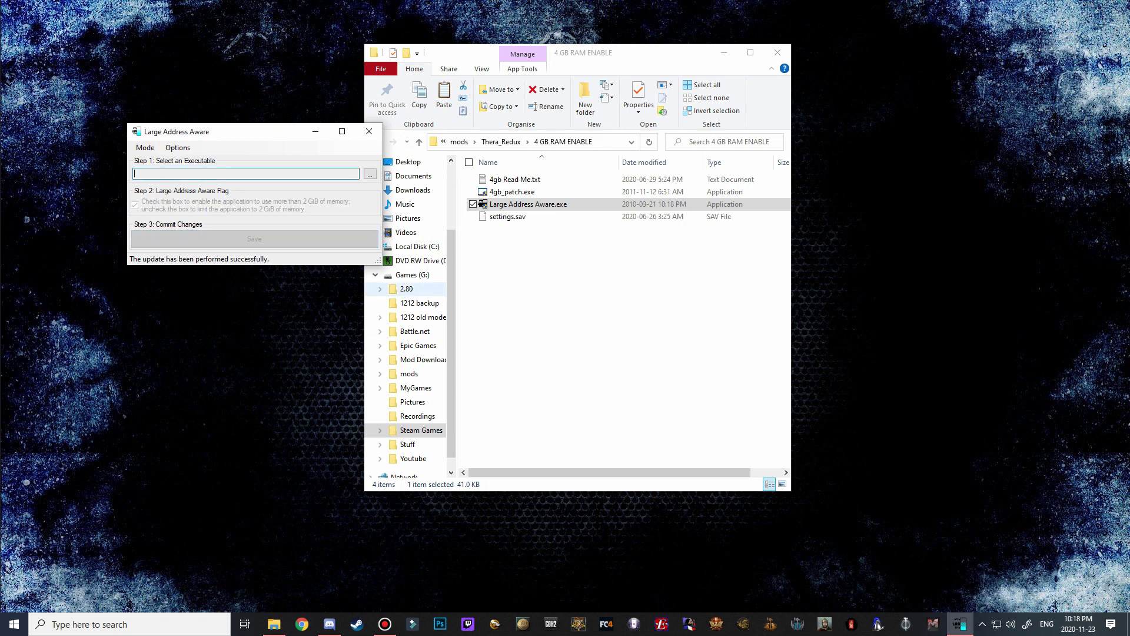
click(370, 132)
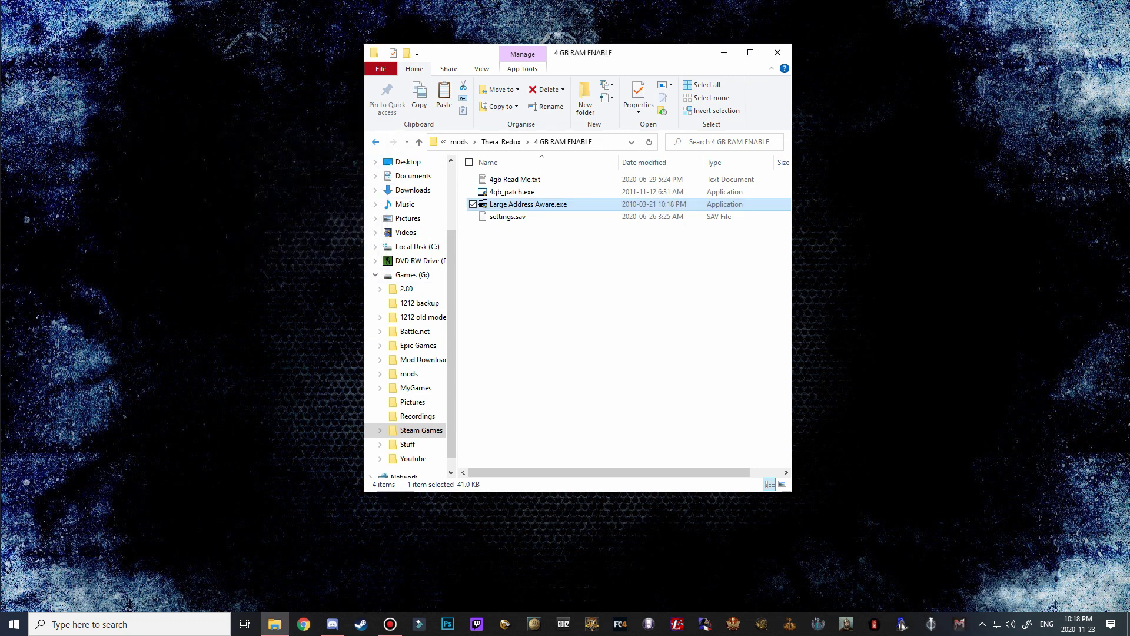
Return to the Thera_Redux folder, launch the mod and open the single-player campaign's faction selection.
key(BackSpace)
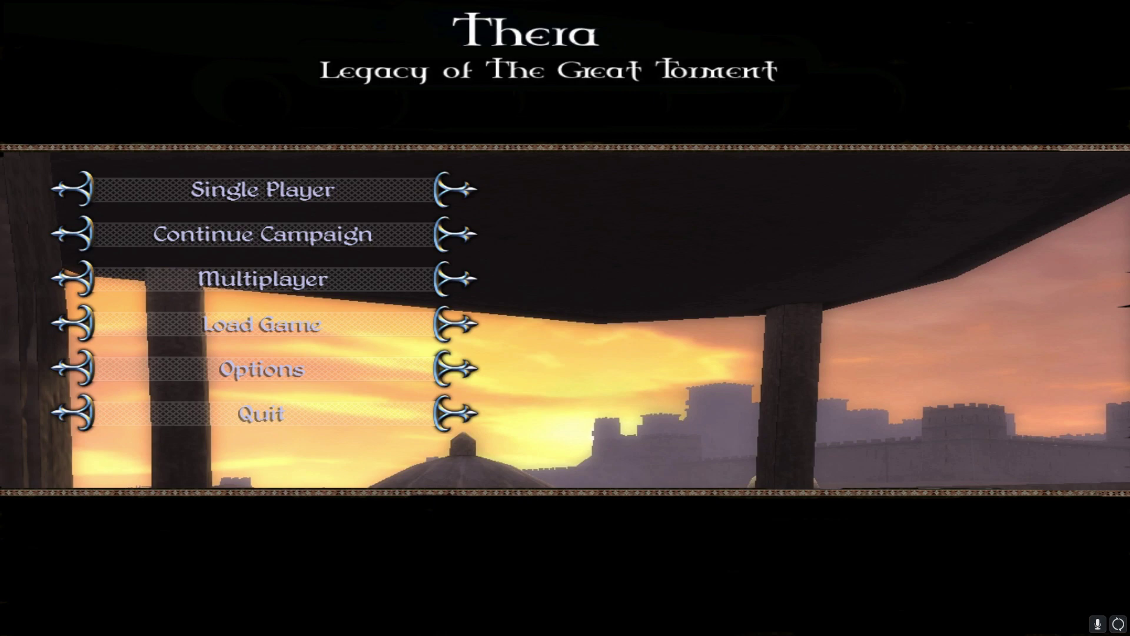
click(439, 197)
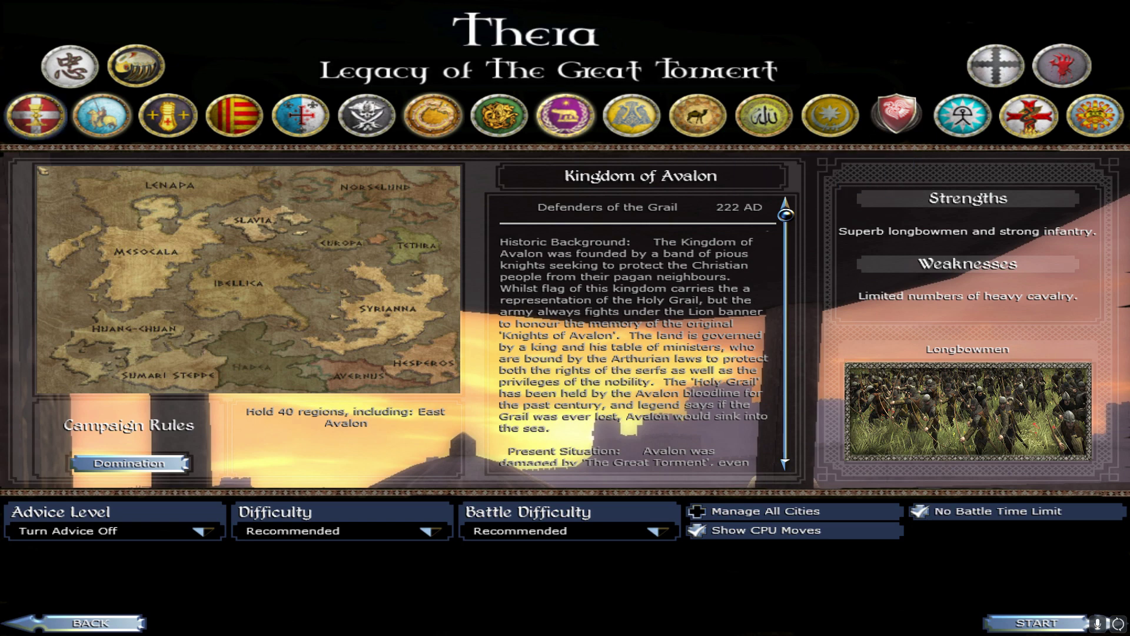
Browse the campaign factions, including Empire of the Romuli, Uruk Dominion, Tahar Caliphate and Sycorax Nation, to view their descriptions, strengths and weaknesses.
click(565, 116)
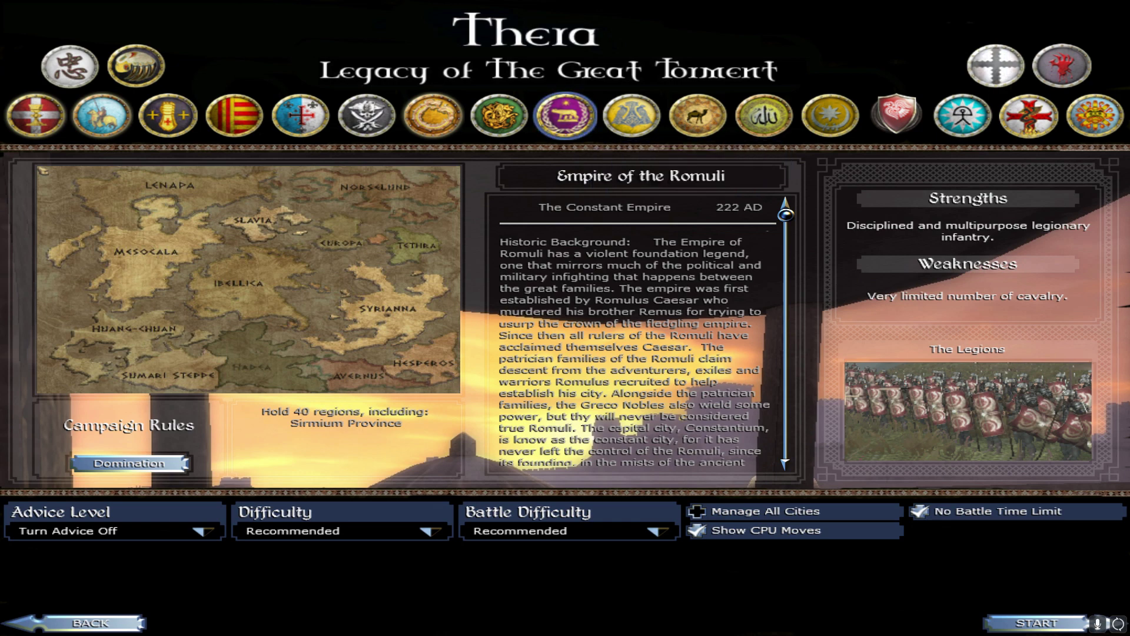
click(1062, 65)
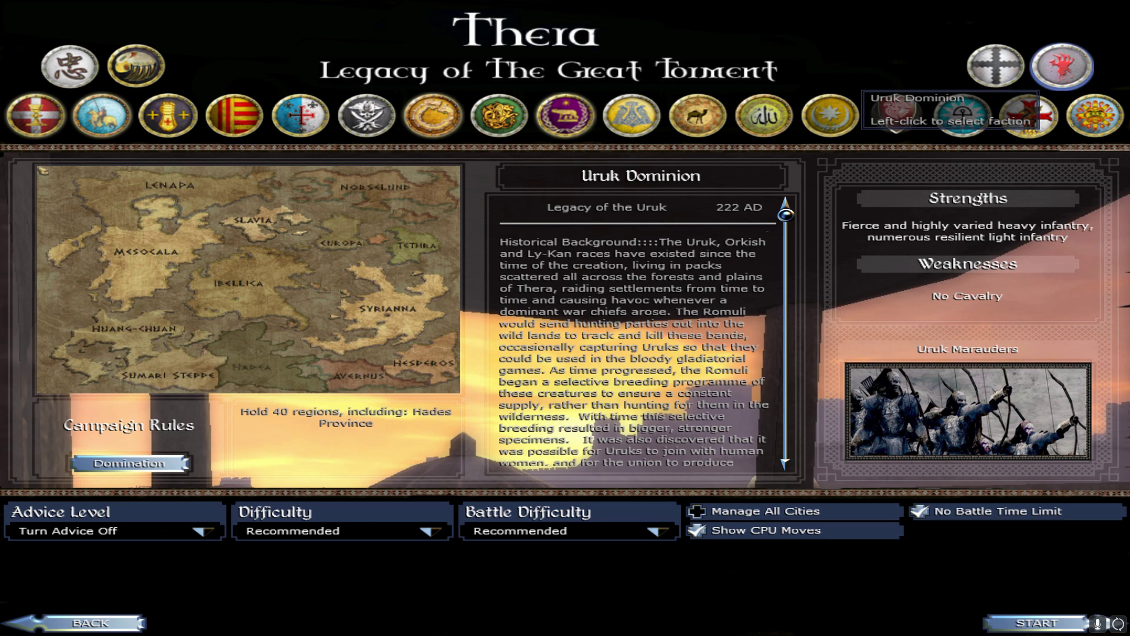
click(1095, 115)
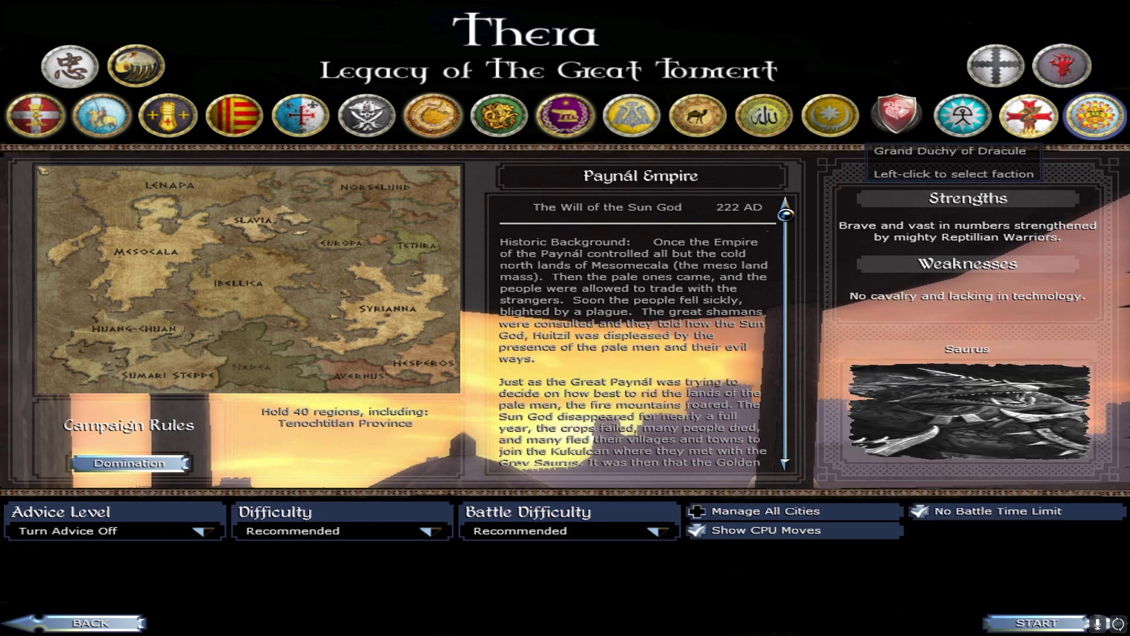
click(1029, 115)
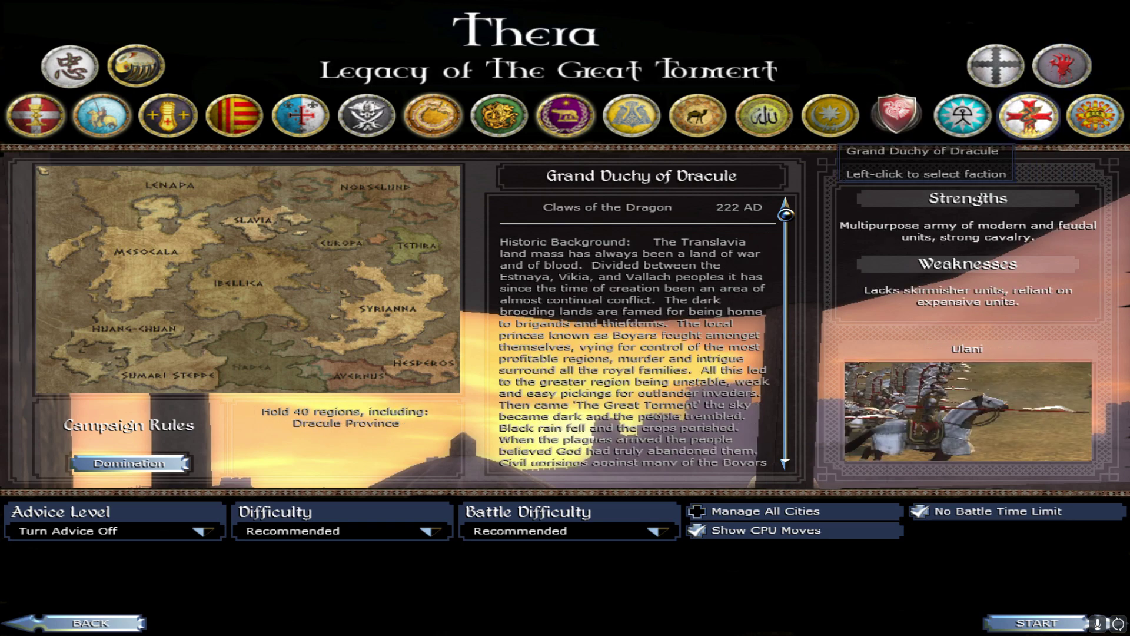
click(697, 114)
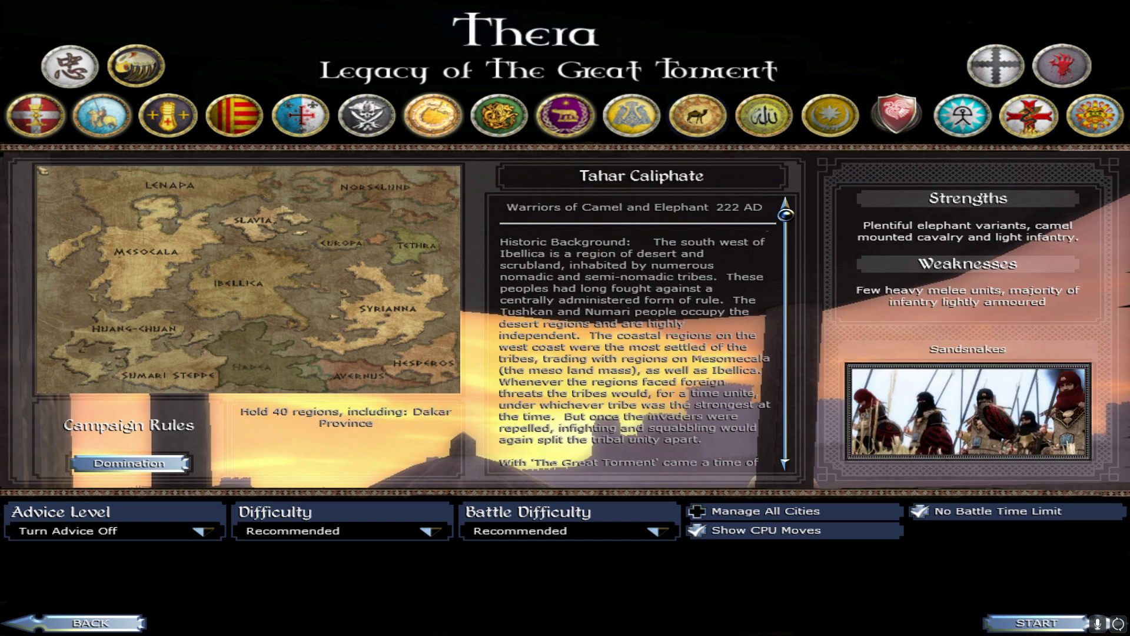
click(366, 115)
click(433, 114)
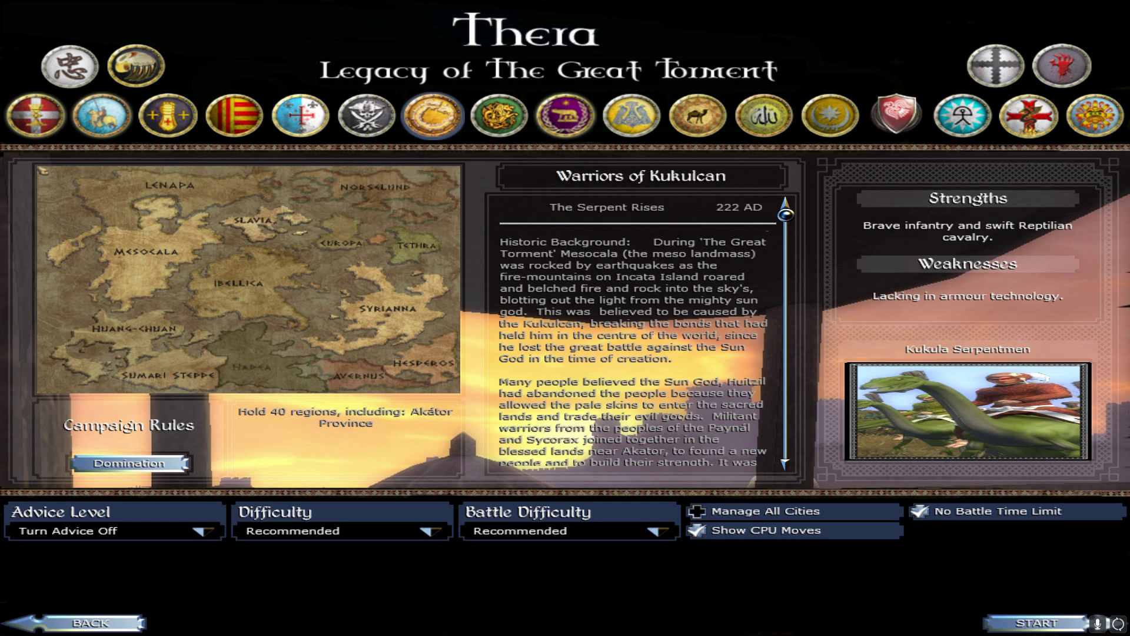
click(101, 115)
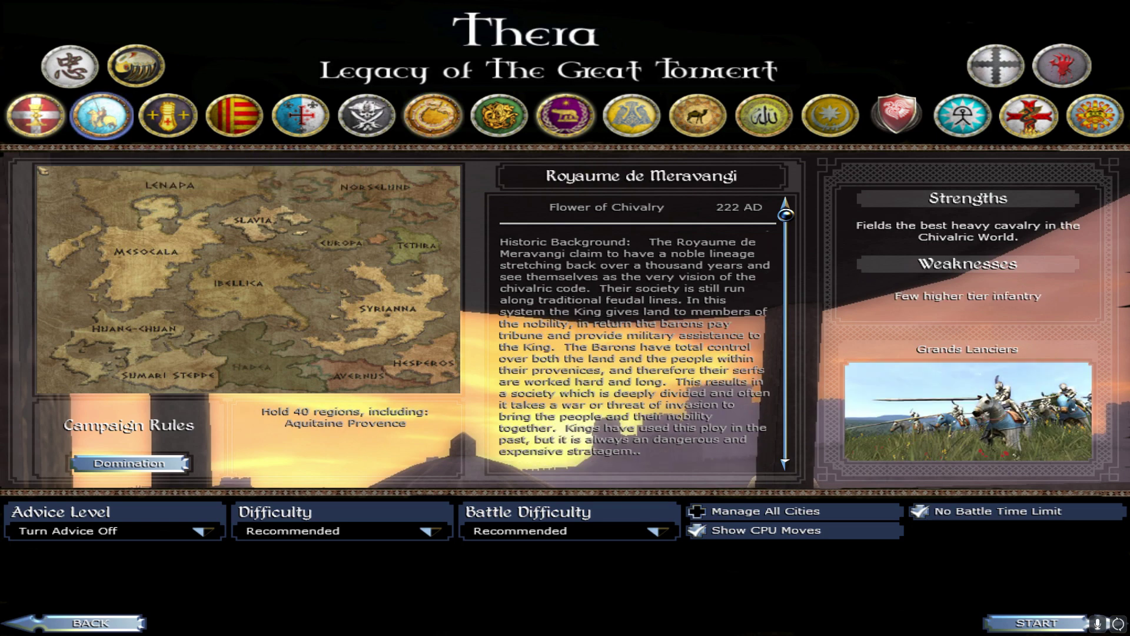
click(56, 115)
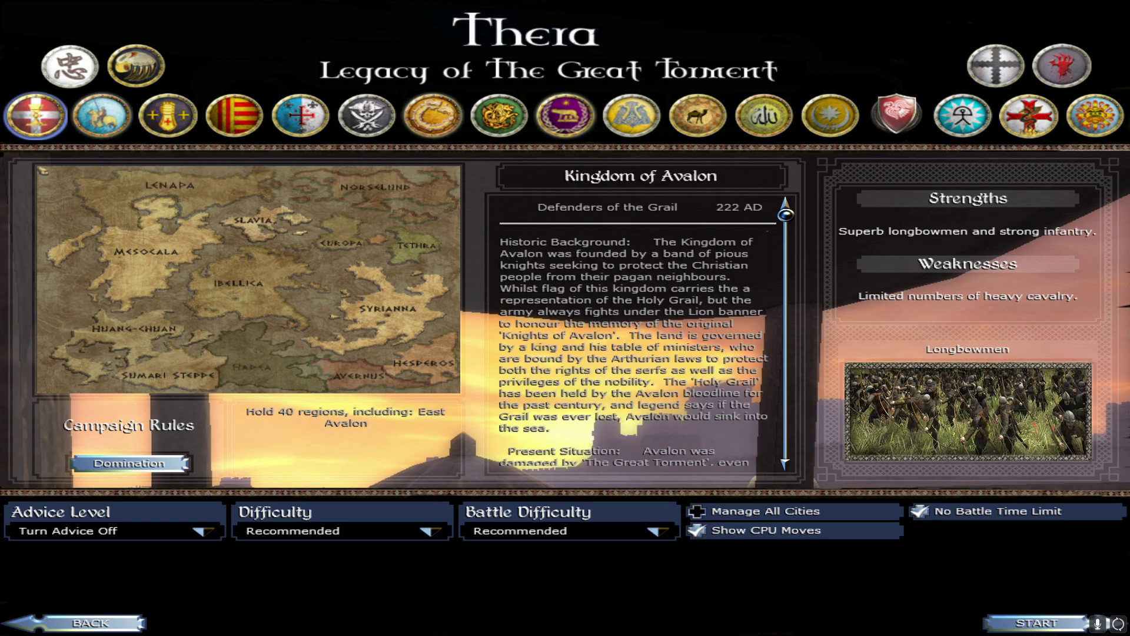
click(69, 65)
click(168, 114)
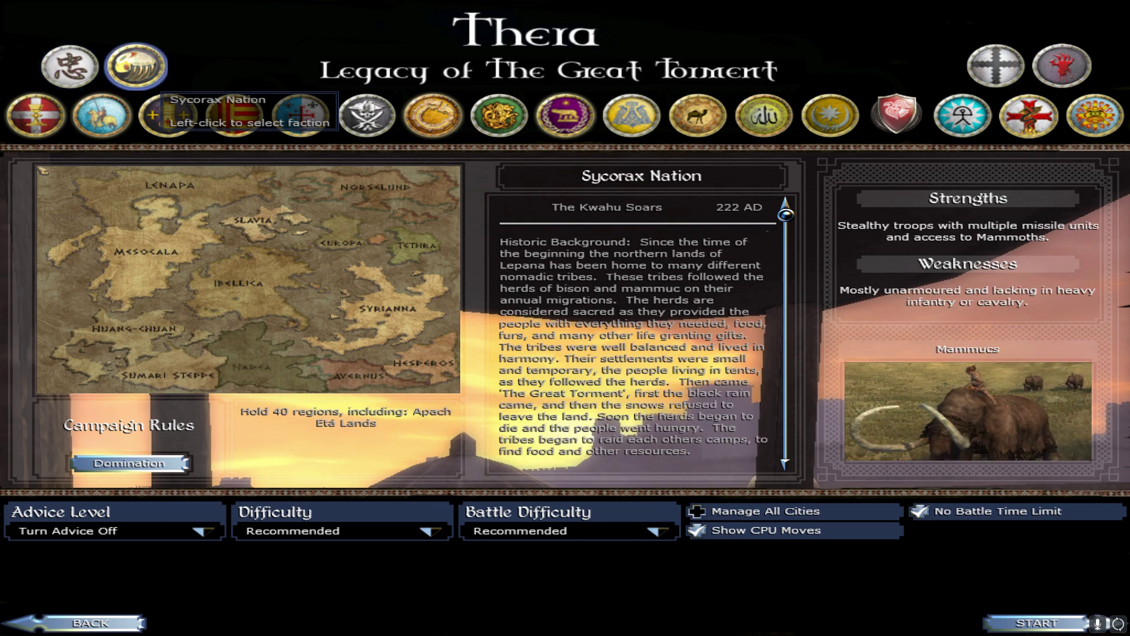